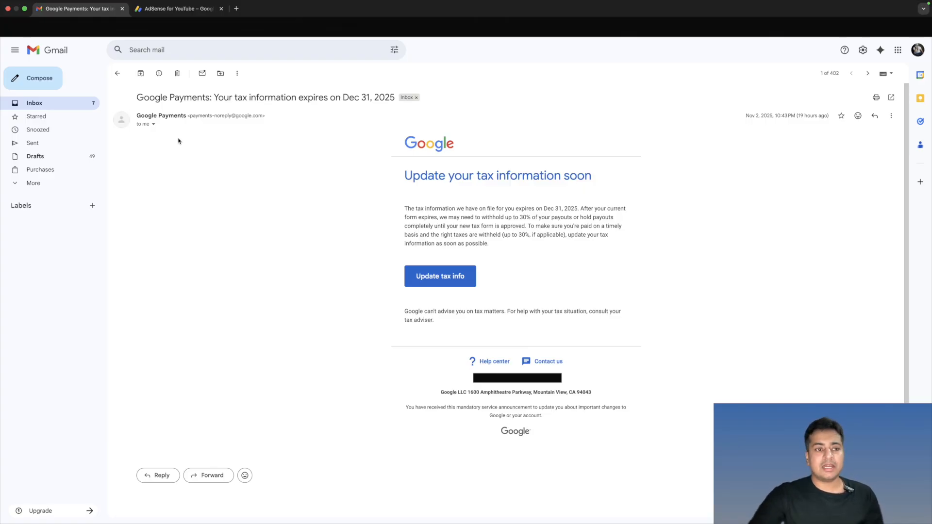
- Switch to AdSense for YouTube, check its notifications and open the Payments info page
click(179, 9)
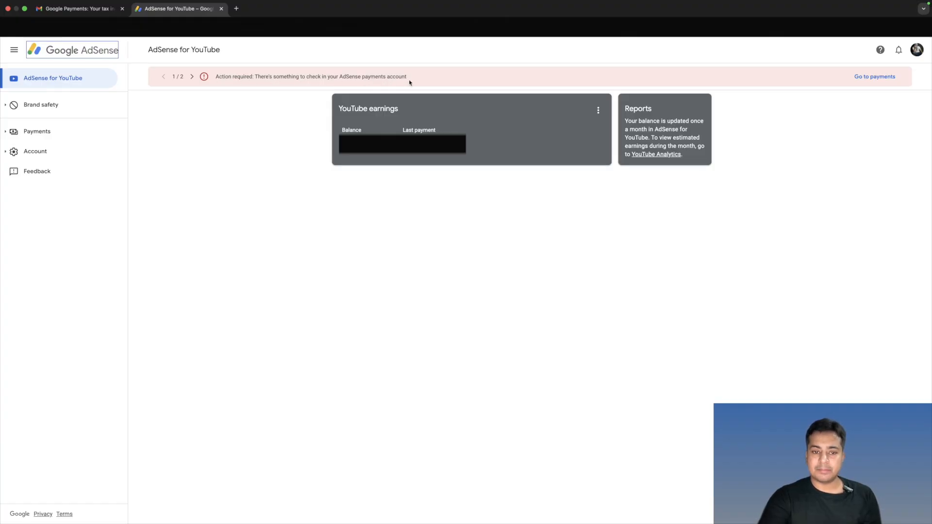
click(898, 51)
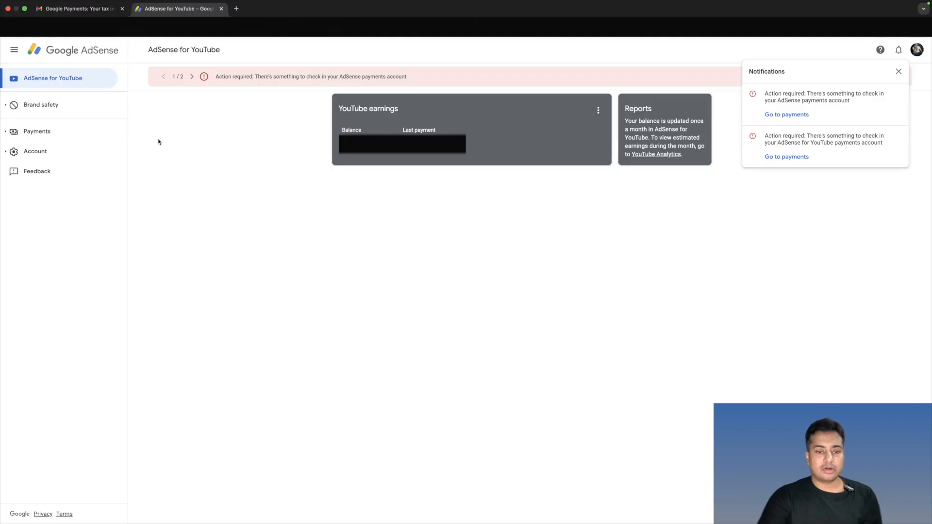
click(33, 132)
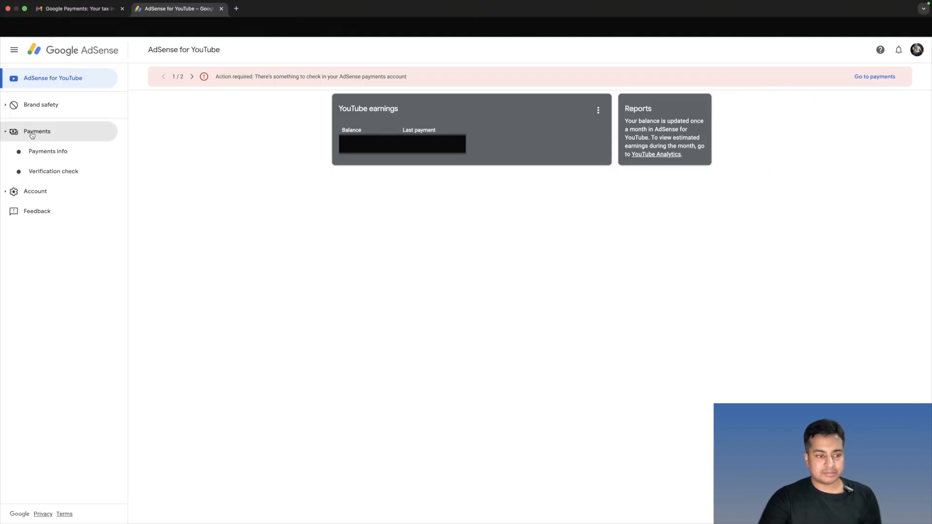
click(38, 152)
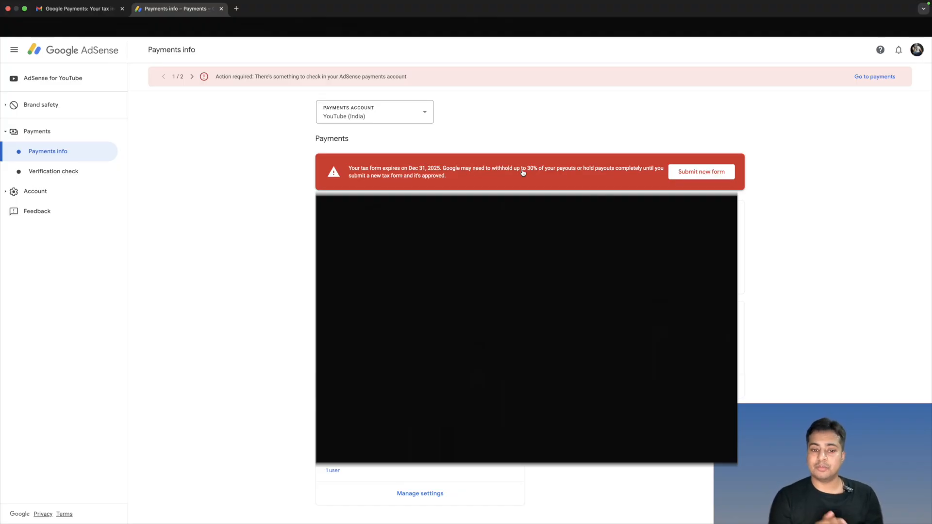
- Open the United States tax info from the payments settings and expand the details of the submitted W-8BEN form
scroll(522, 173, down, 1)
click(411, 472)
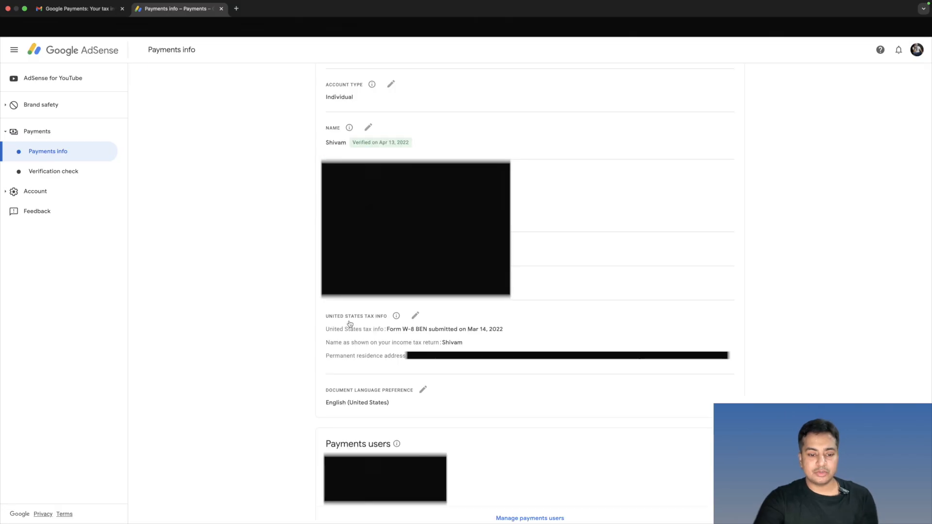
click(417, 318)
click(356, 391)
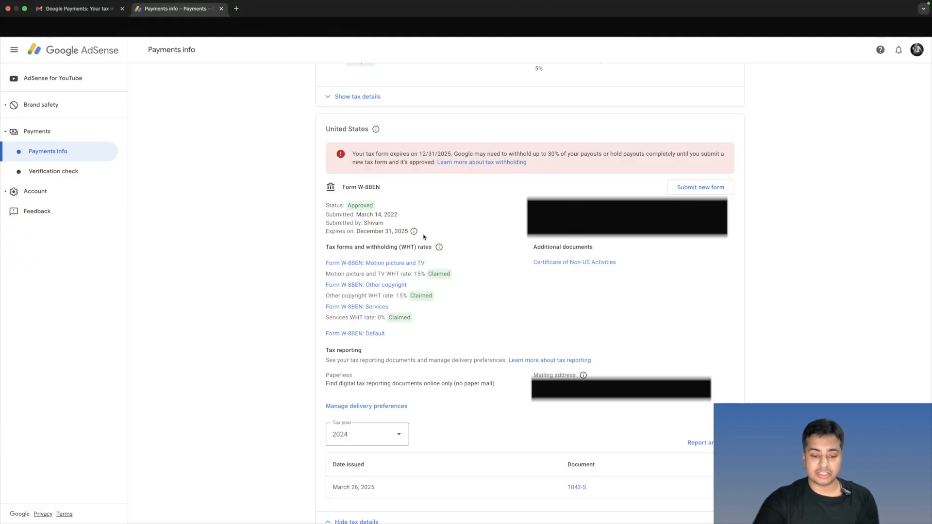
- Start a new United States tax form to replace the expiring one and verify identity with the account password
click(685, 193)
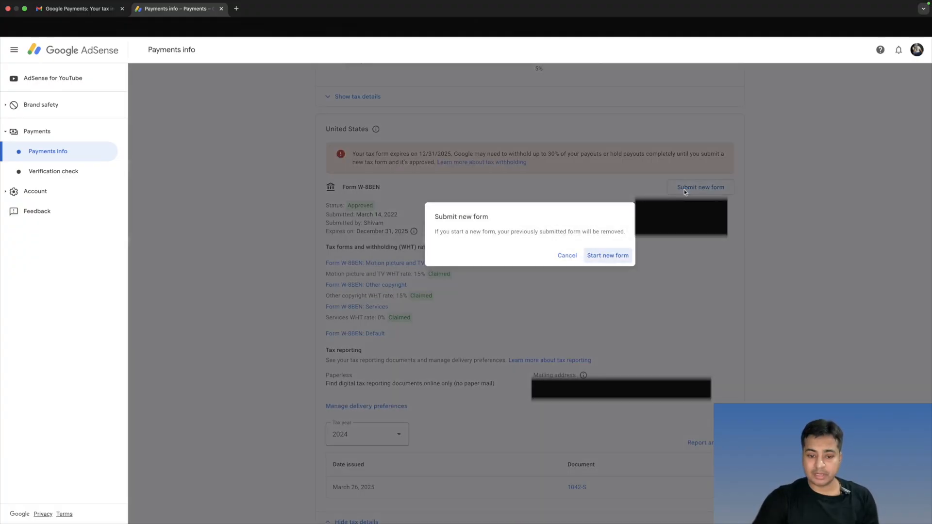
click(618, 254)
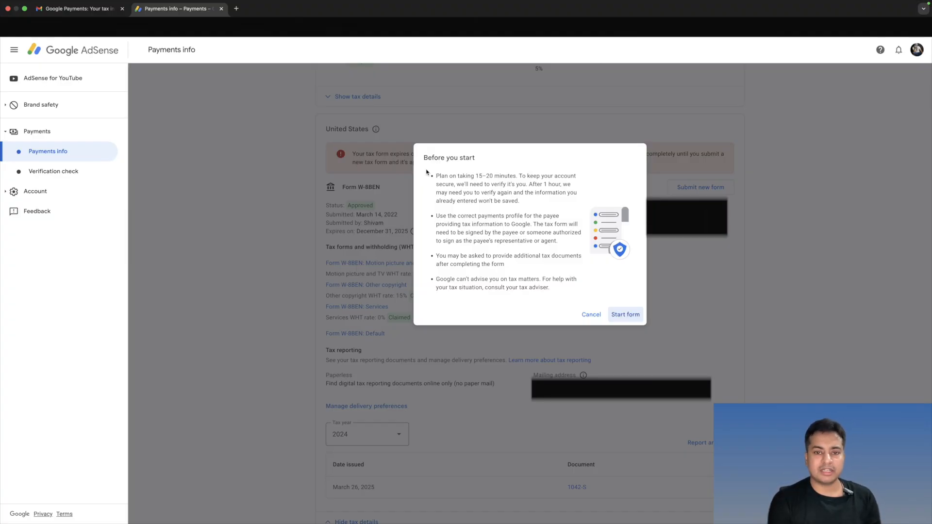
click(623, 315)
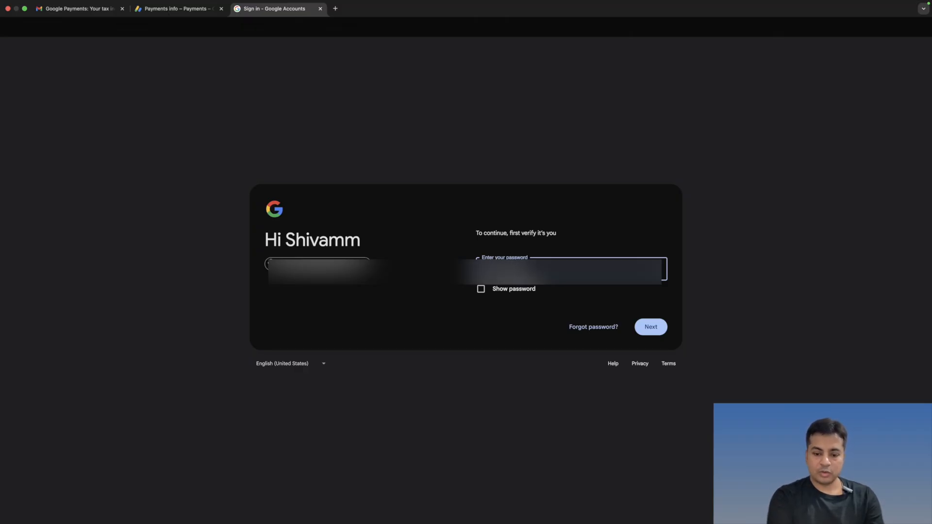
key(Return)
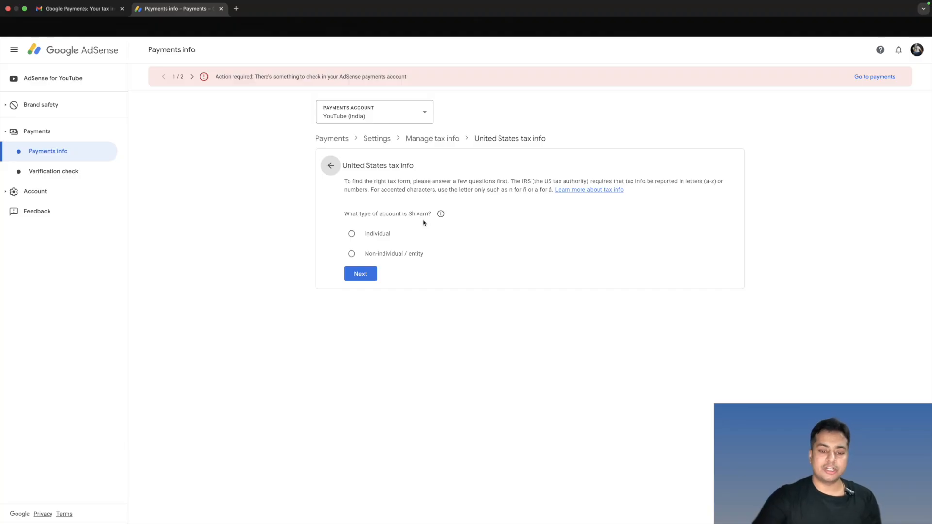
- Declare the account as Individual and not a US citizen or resident, and choose the W-8BEN form type
click(353, 235)
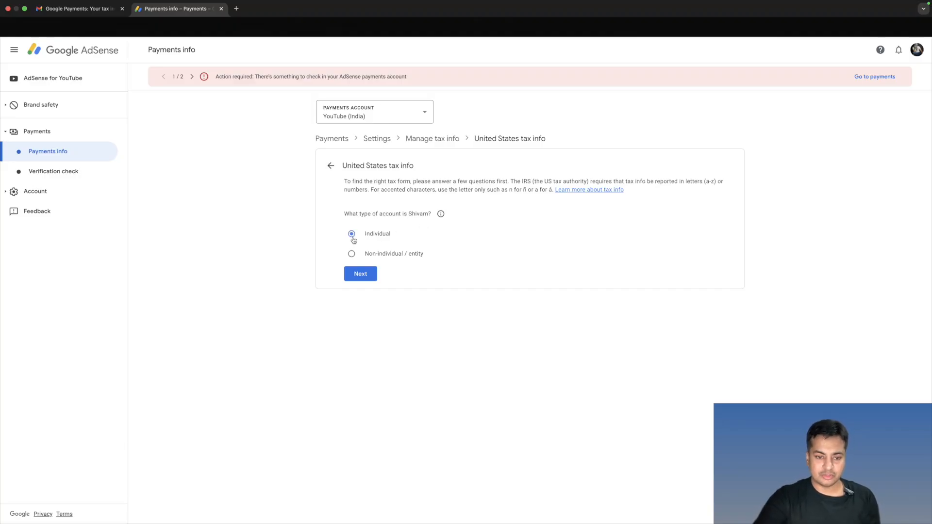
click(362, 274)
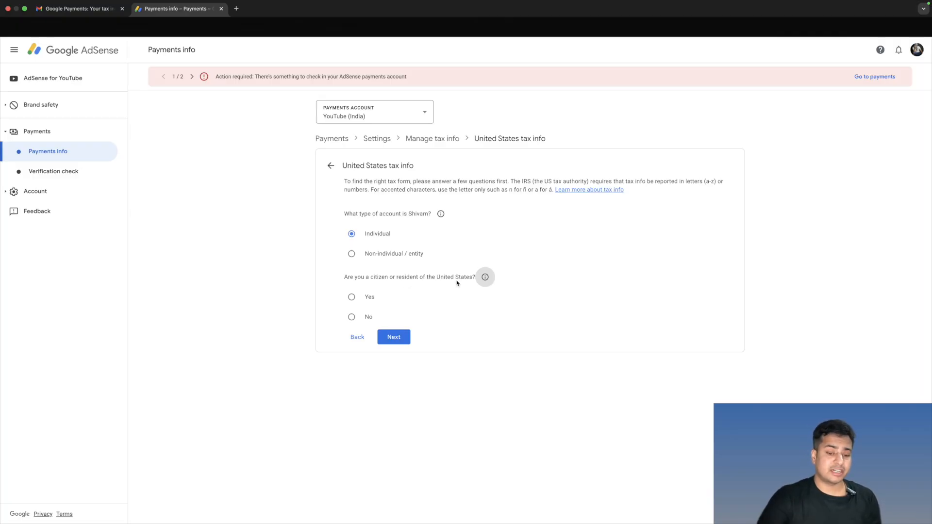
click(356, 318)
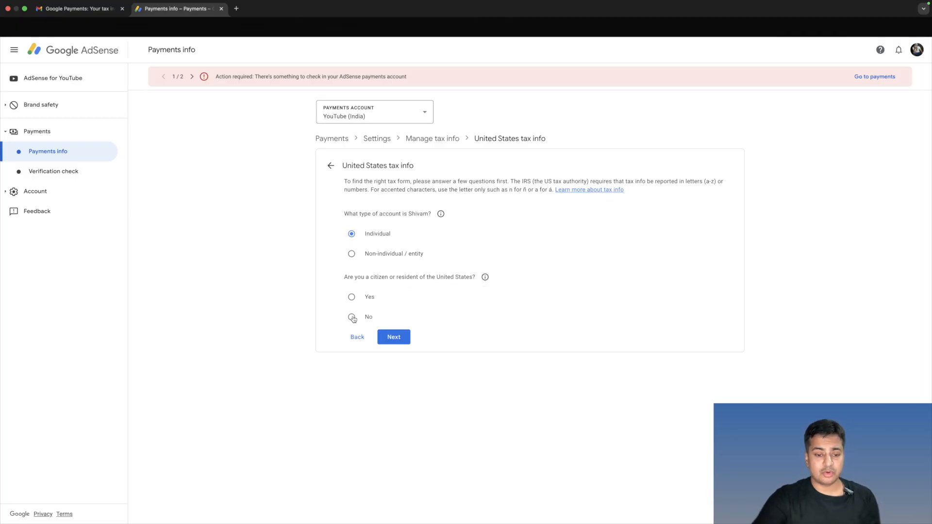
click(390, 338)
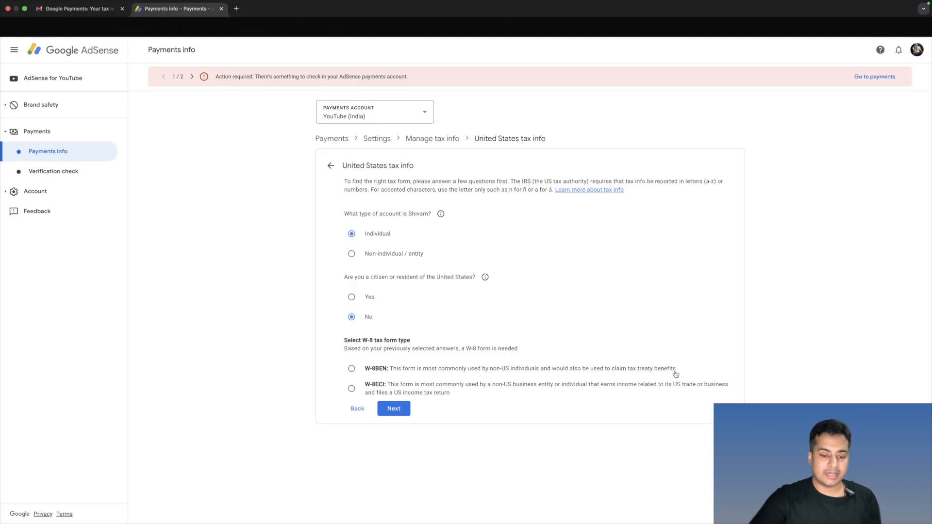
click(351, 370)
click(399, 412)
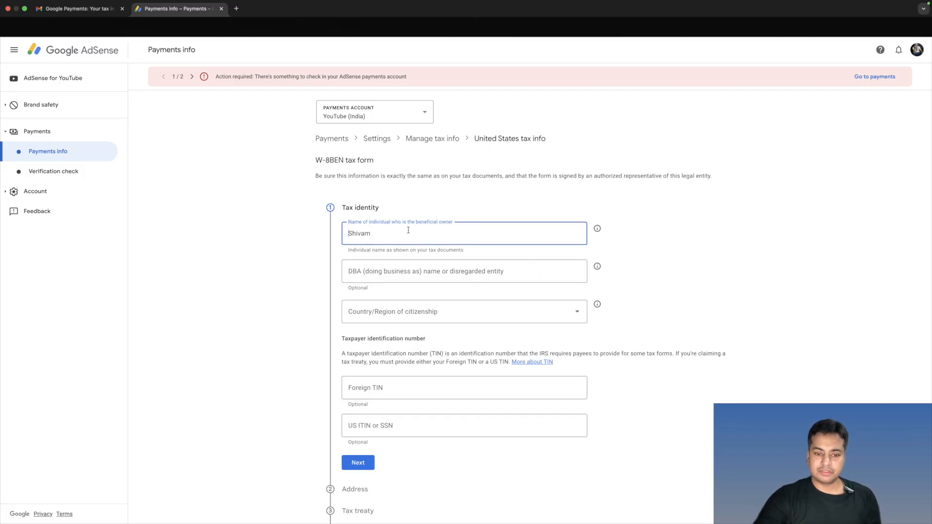
- Set the country of citizenship to India and complete the Tax identity section without a taxpayer identification number
scroll(408, 230, down, 2)
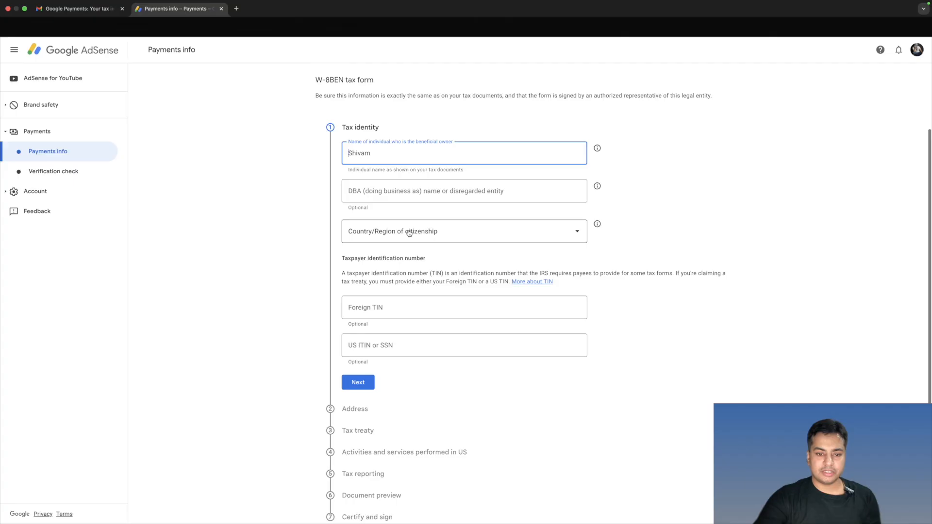
click(393, 235)
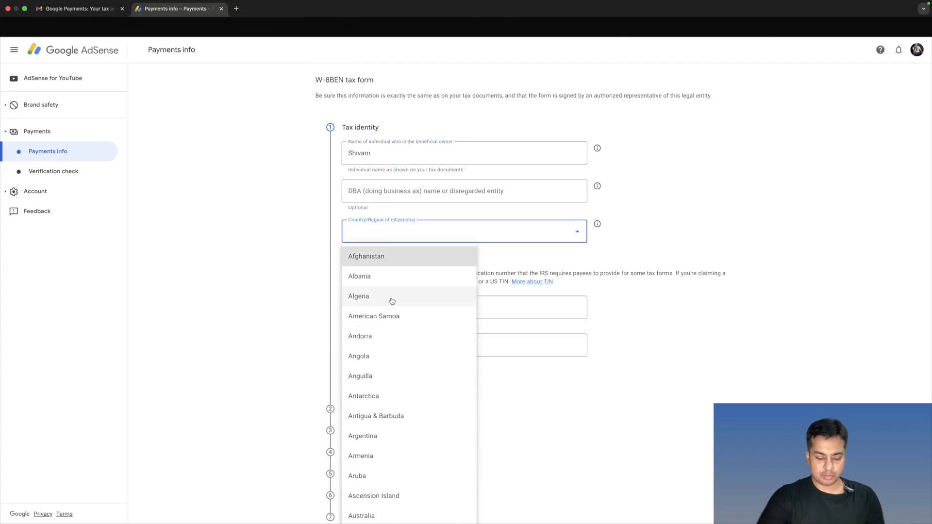
text(in)
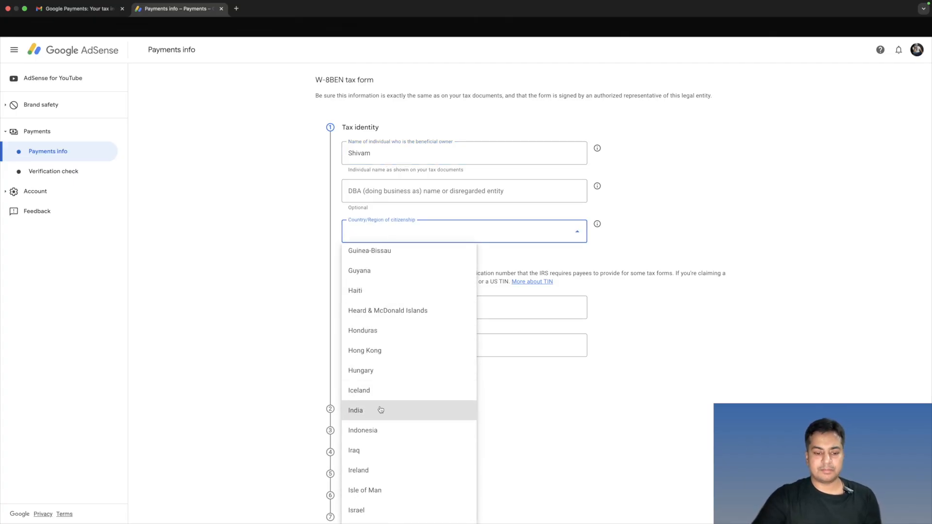
click(381, 410)
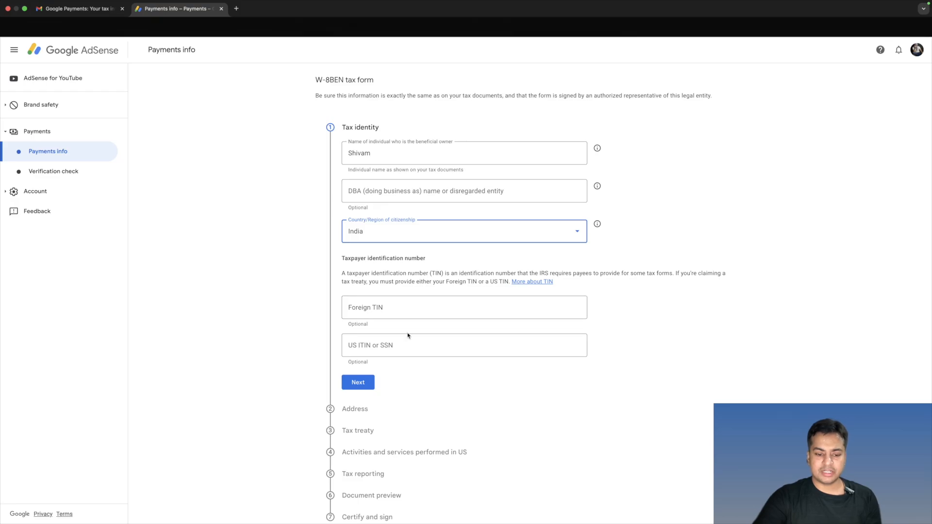
scroll(408, 333, down, 1)
click(357, 360)
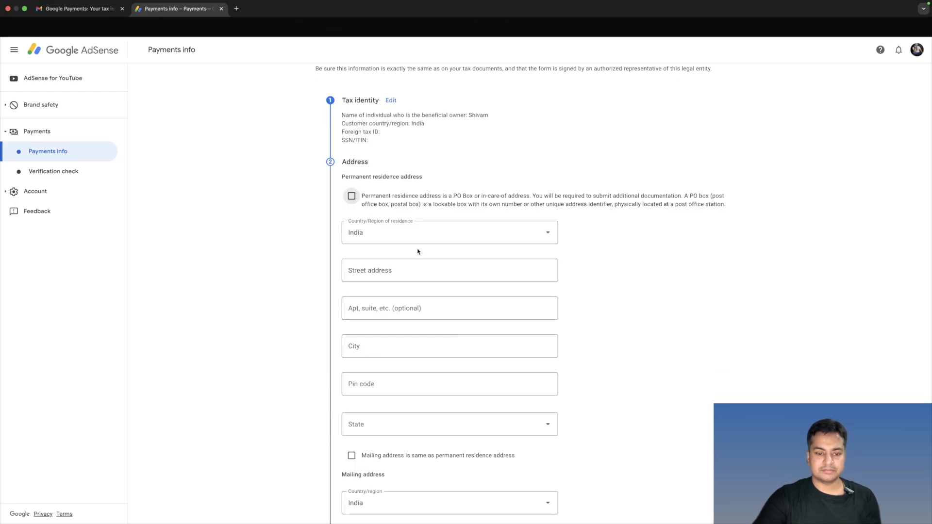
- Fill in the permanent residence address, mark it as a PO Box or in-care-of address and use it as the mailing address
scroll(418, 252, down, 2)
click(418, 204)
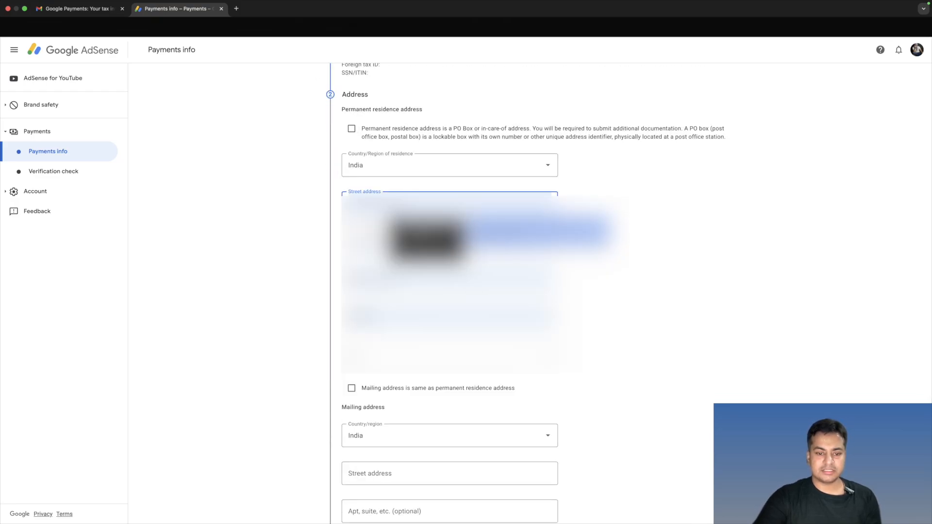
click(437, 231)
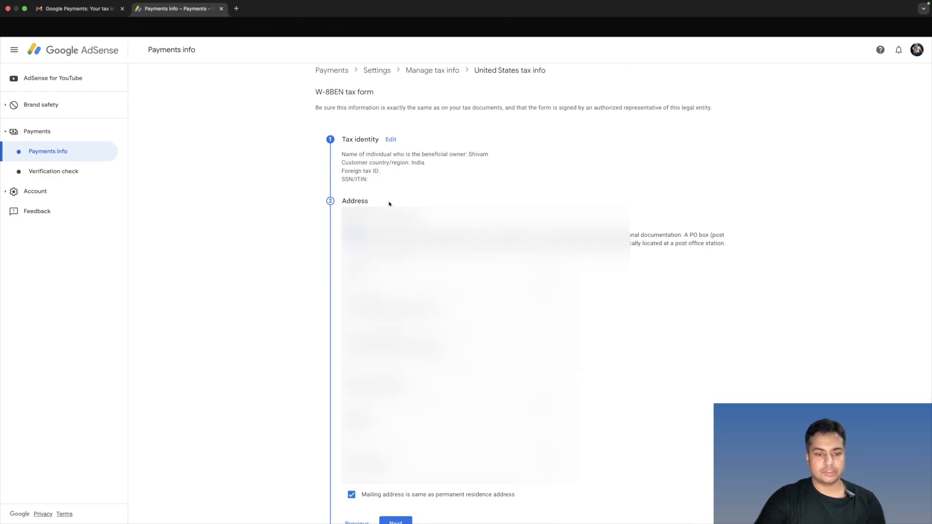
click(351, 233)
scroll(373, 175, down, 2)
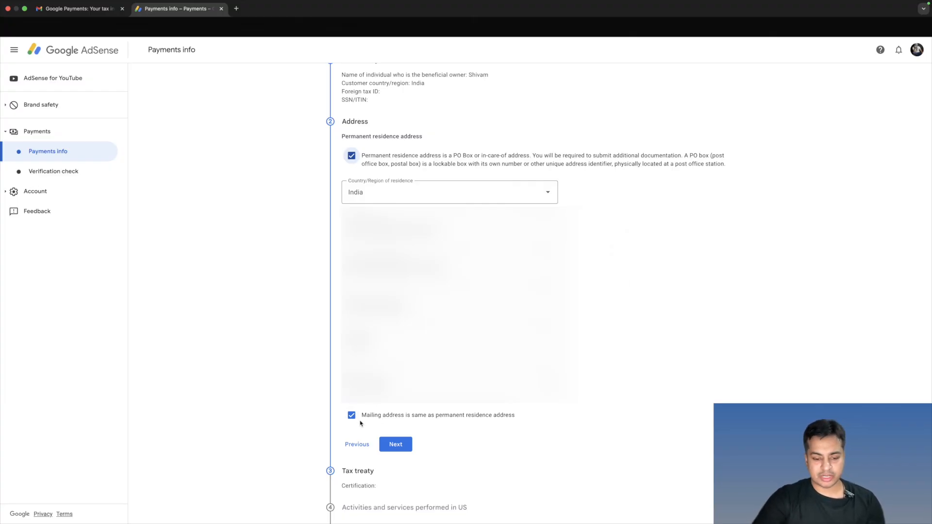
click(394, 445)
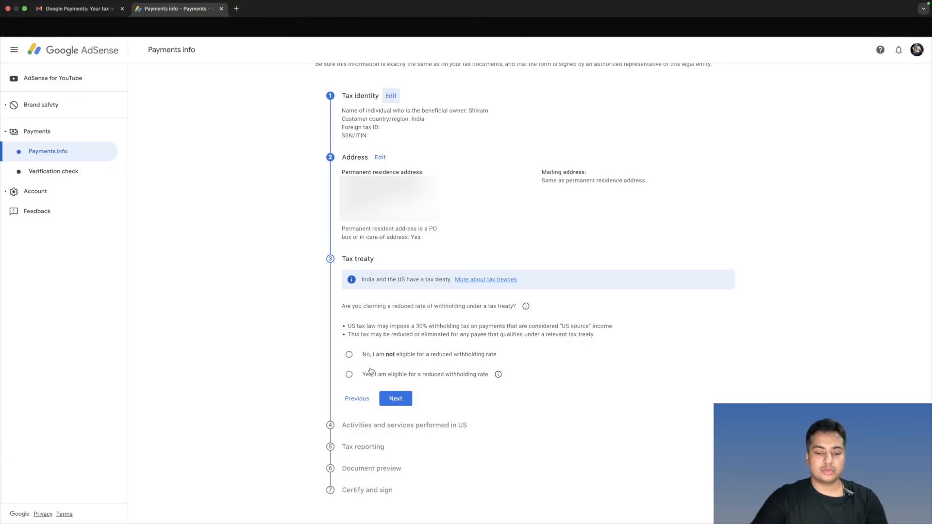
- Claim eligibility for a reduced withholding rate under the tax treaty as a resident of India
click(353, 379)
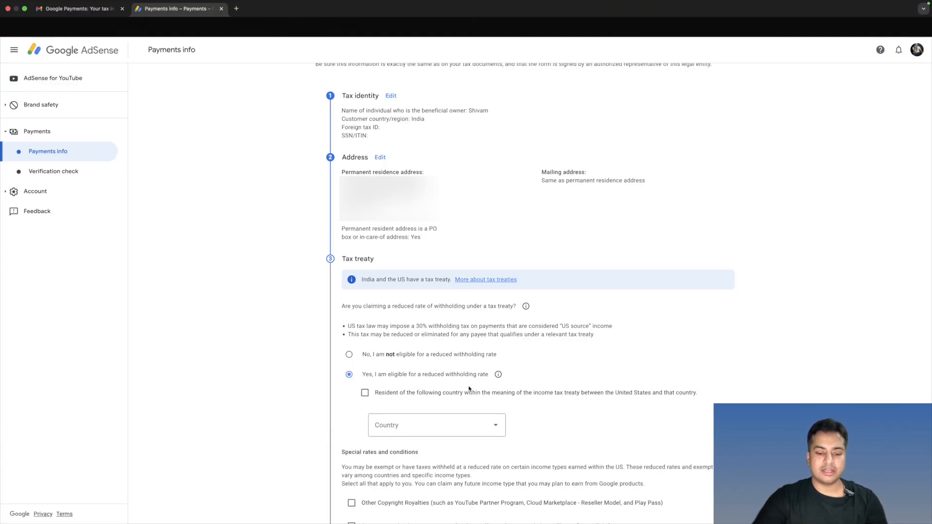
scroll(419, 373, down, 3)
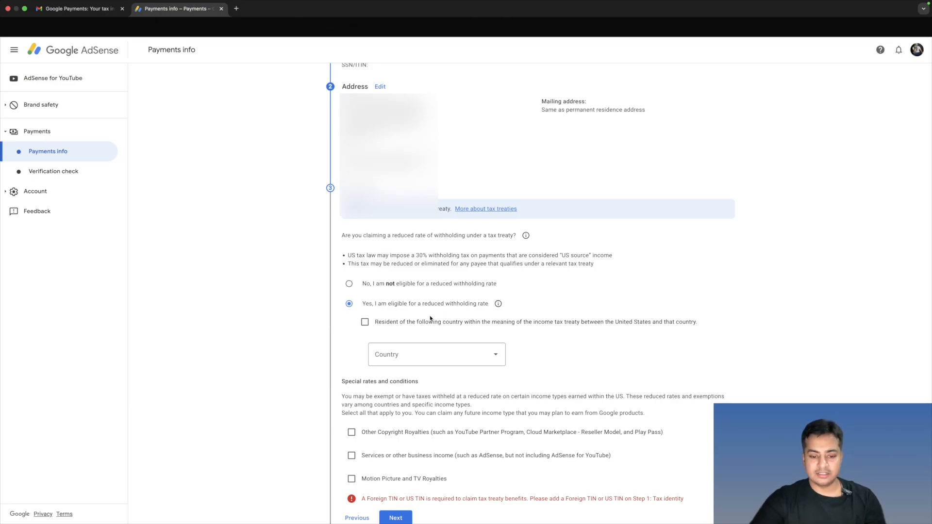
click(373, 324)
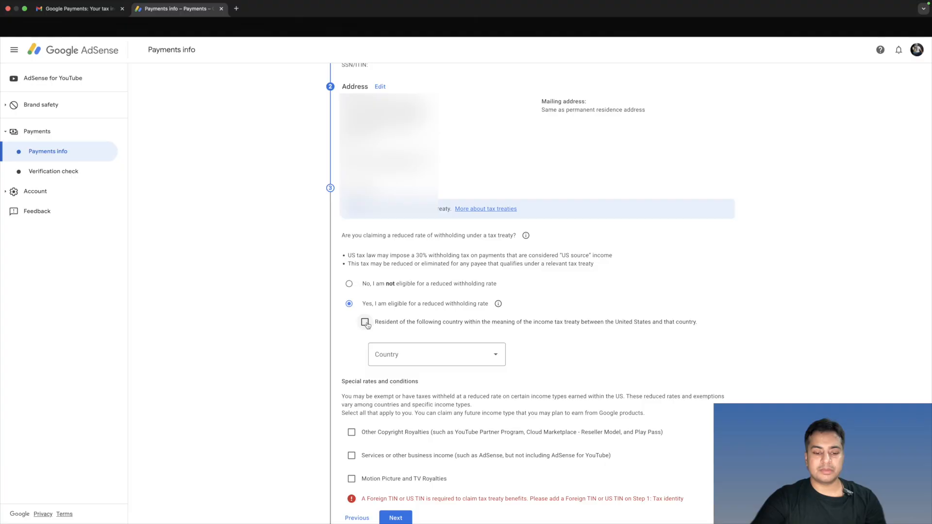
click(394, 354)
text(in)
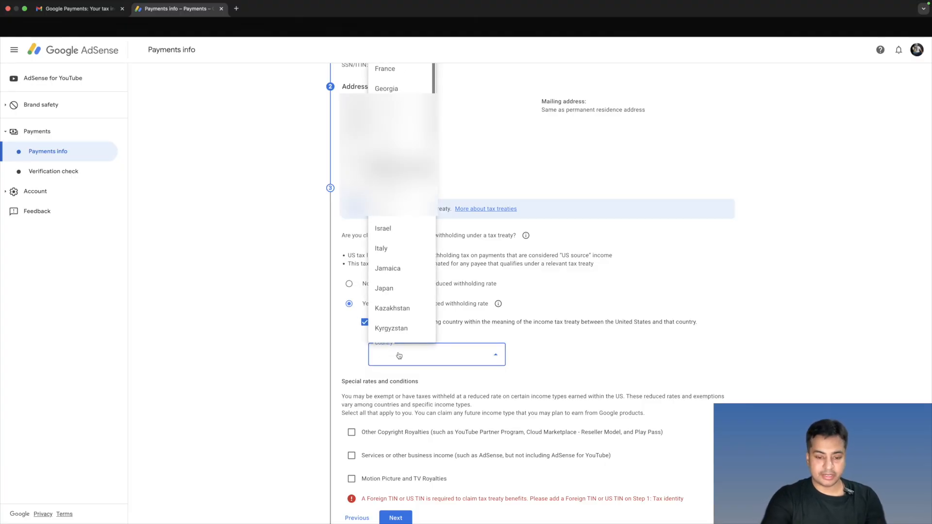
key(Return)
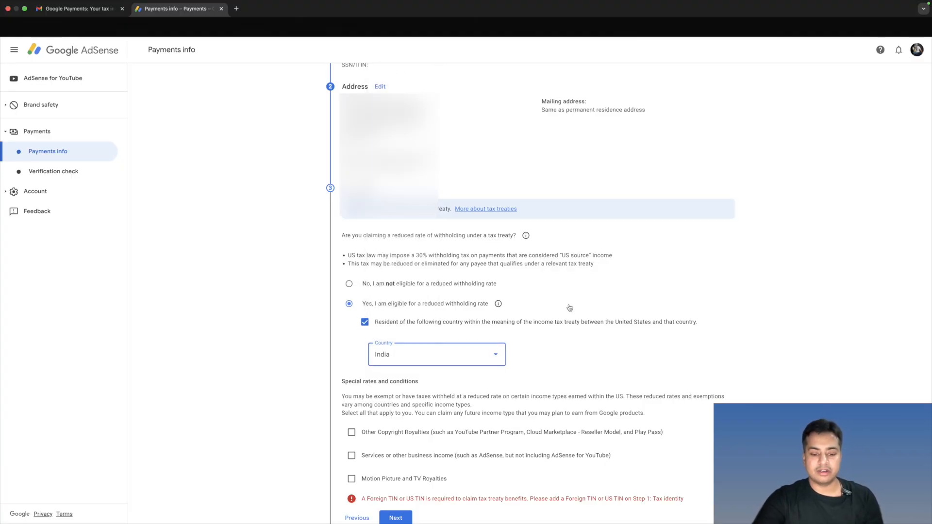
- Claim Other Copyright Royalties under Article 12 and paragraph 2A II at the 15% reduced treaty rate, and confirm the tax-resident reason
scroll(423, 340, down, 2)
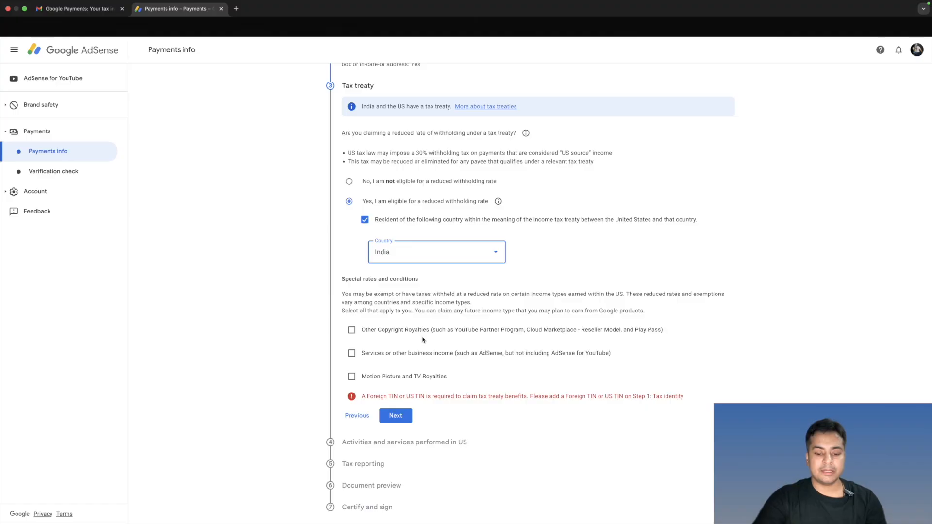
click(352, 330)
scroll(451, 335, down, 1)
click(445, 311)
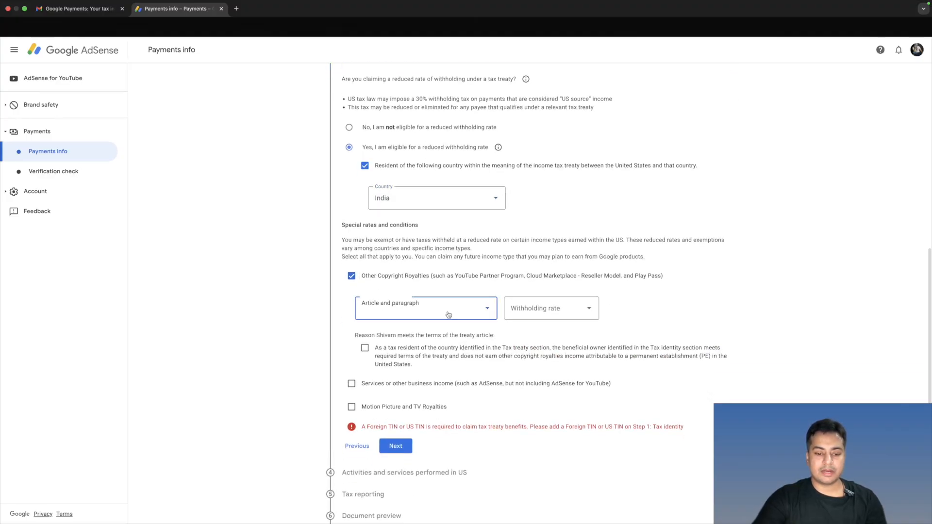
click(415, 333)
click(529, 313)
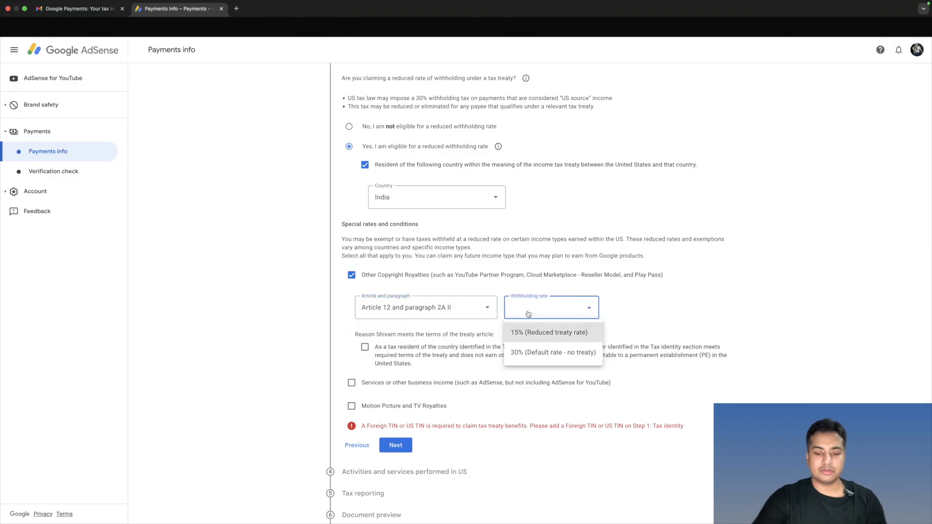
click(543, 334)
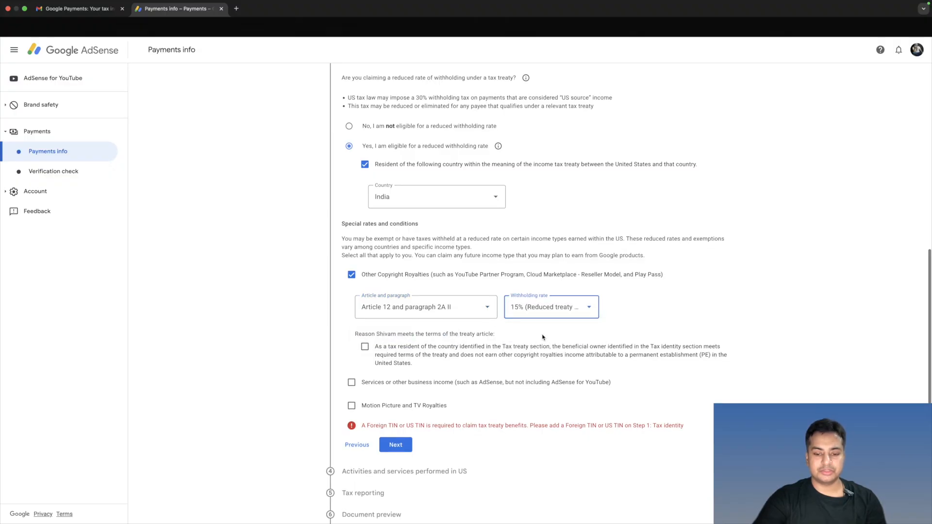
click(366, 348)
- Claim Services or other business income under Article 7 and paragraph 1 at the 0% reduced treaty rate, and confirm the tax-resident reason
scroll(499, 354, down, 1)
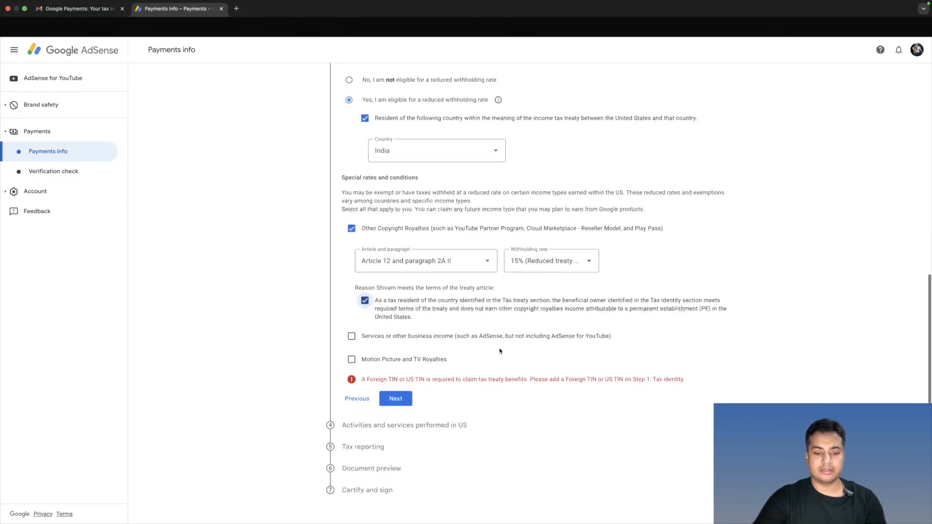
click(352, 337)
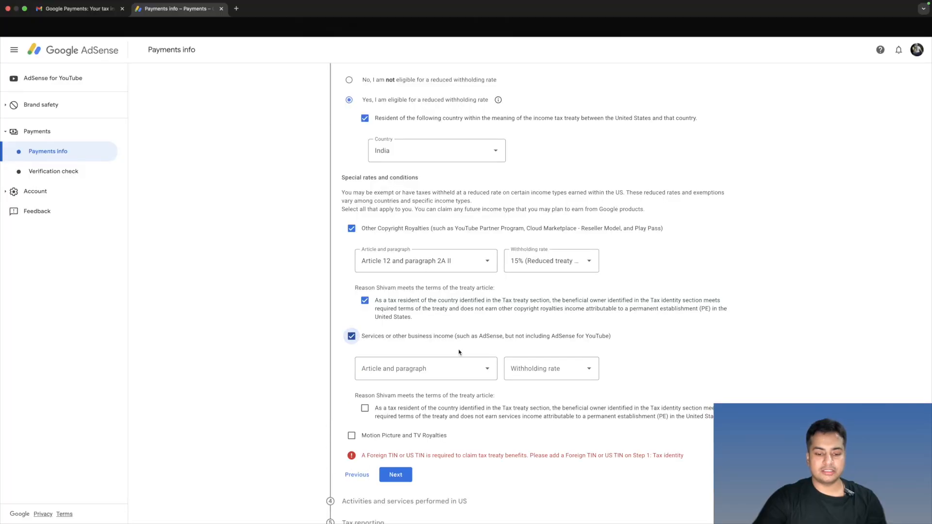
click(457, 371)
click(428, 395)
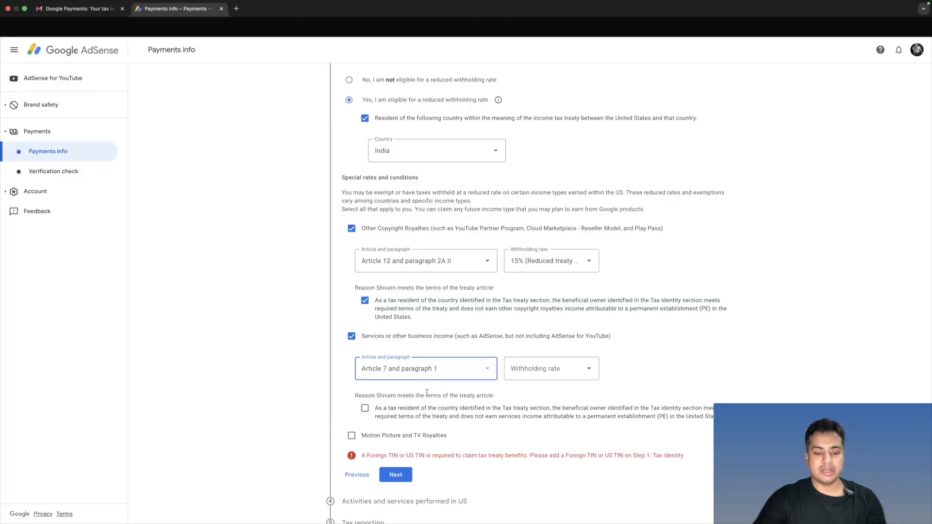
click(544, 376)
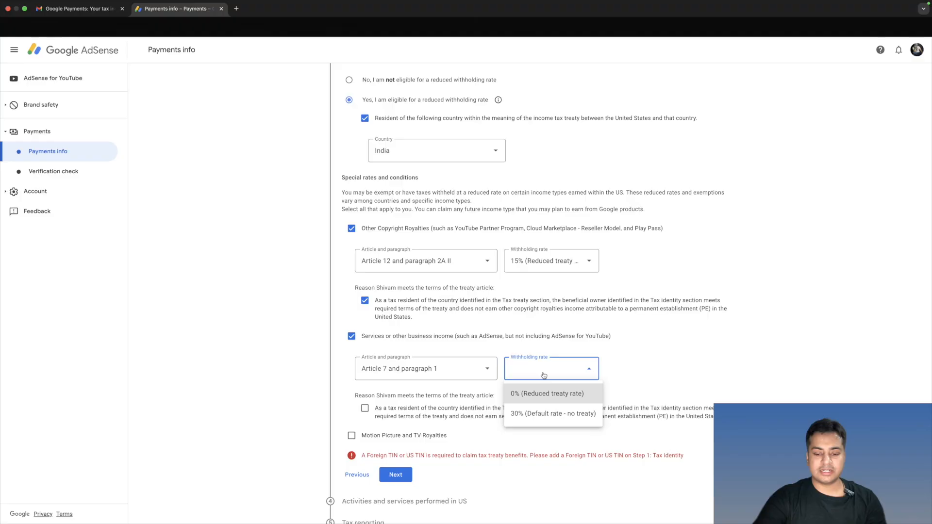
click(543, 395)
scroll(553, 394, down, 3)
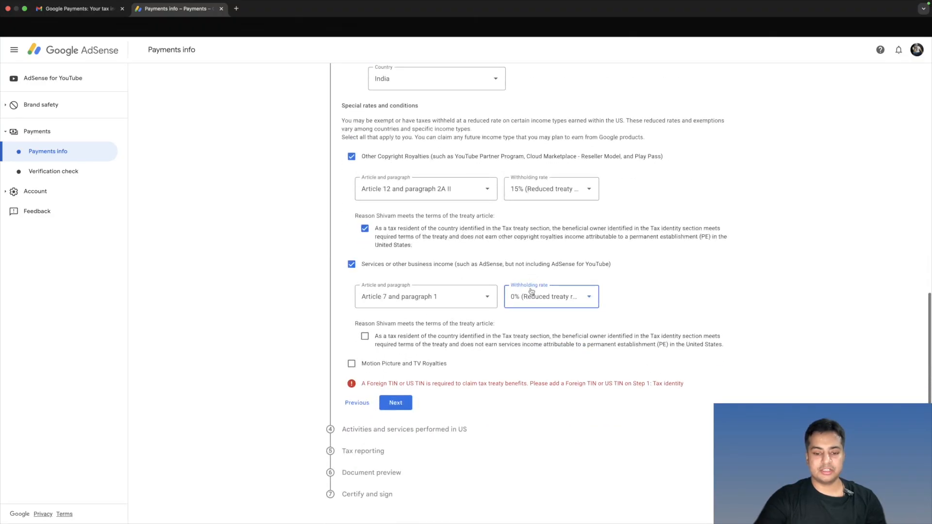
click(365, 336)
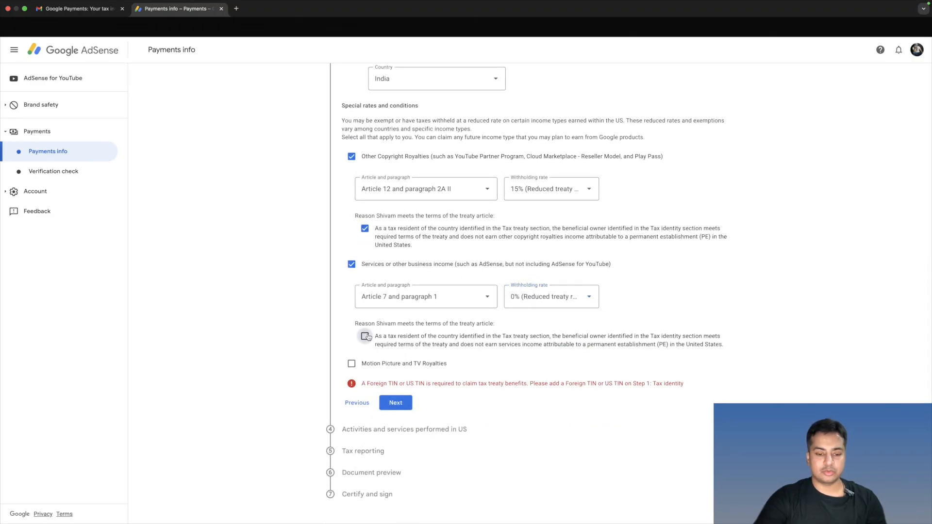
- Claim Motion Picture and TV Royalties under Article 12 and paragraph 2A II at the 15% reduced treaty rate
click(351, 360)
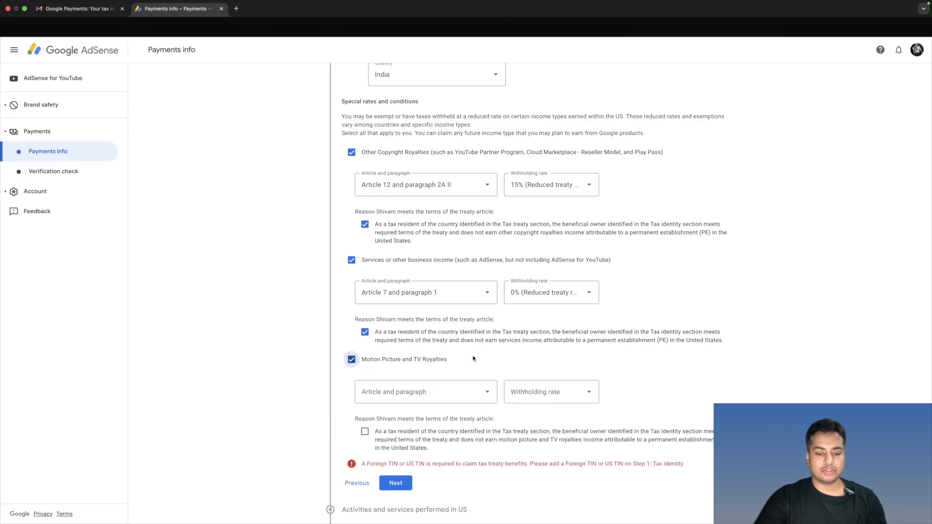
scroll(475, 358, down, 3)
click(427, 324)
click(425, 349)
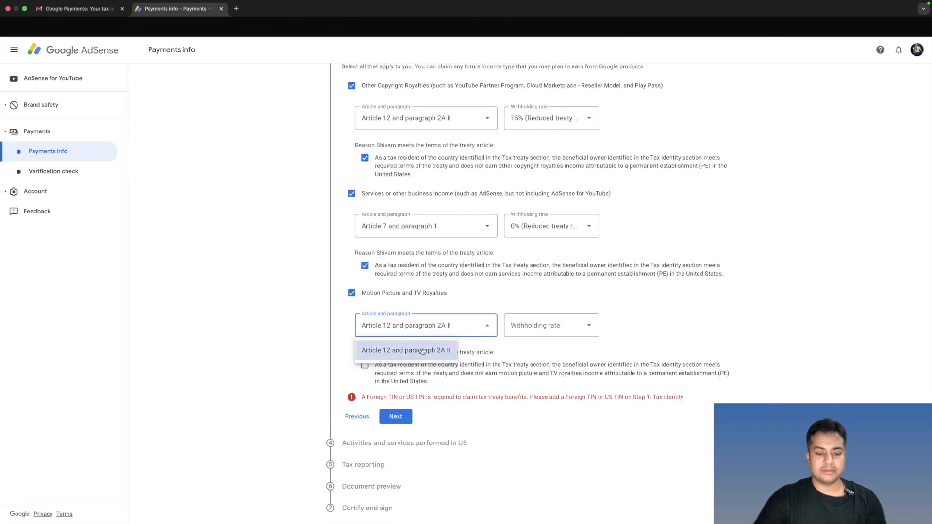
click(542, 330)
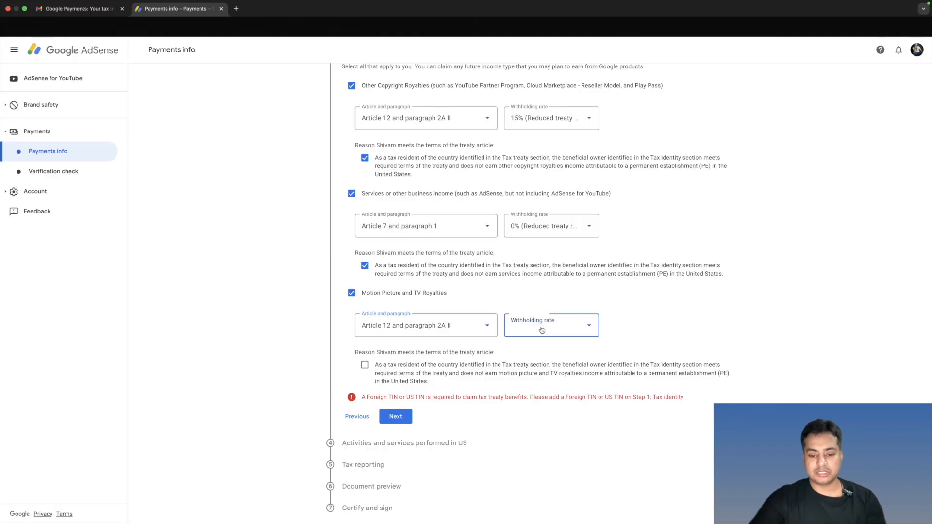
click(538, 352)
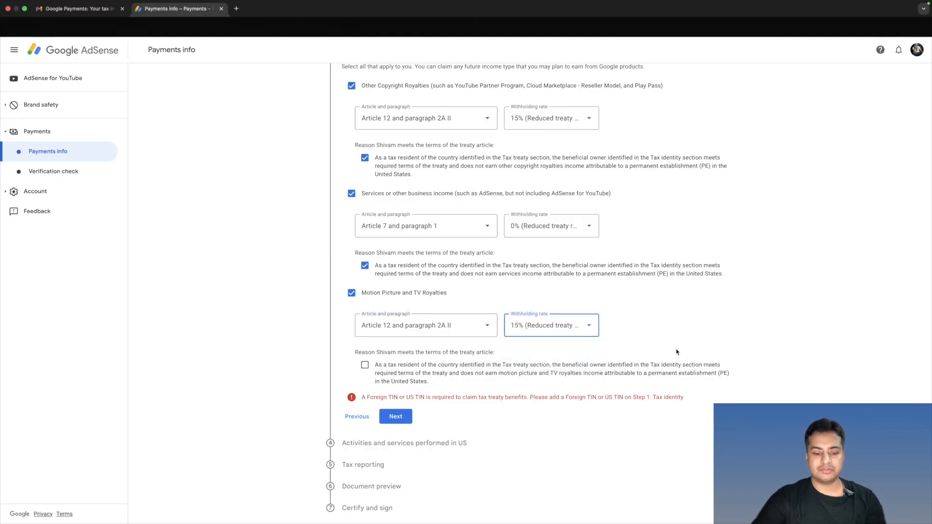
scroll(558, 359, down, 1)
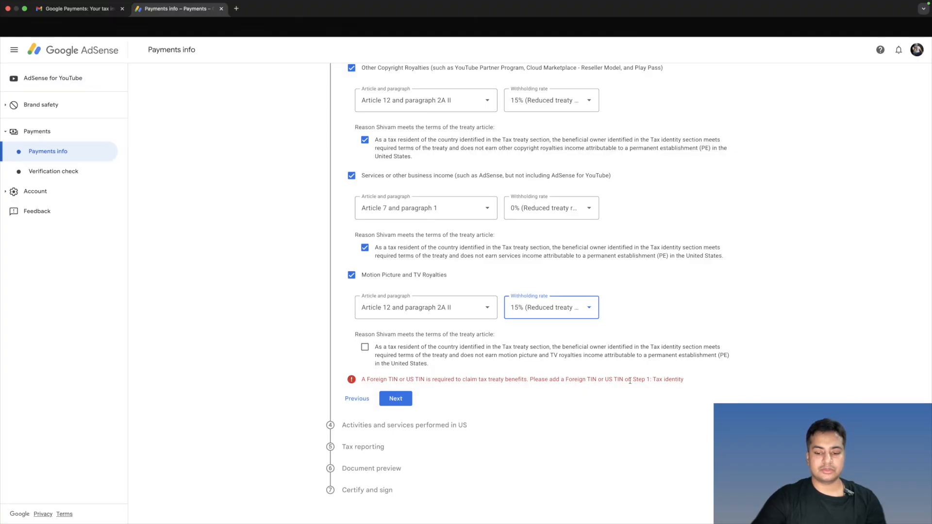
- Return to the Tax identity section to enter the foreign taxpayer identification number, and complete the Tax treaty section
click(667, 381)
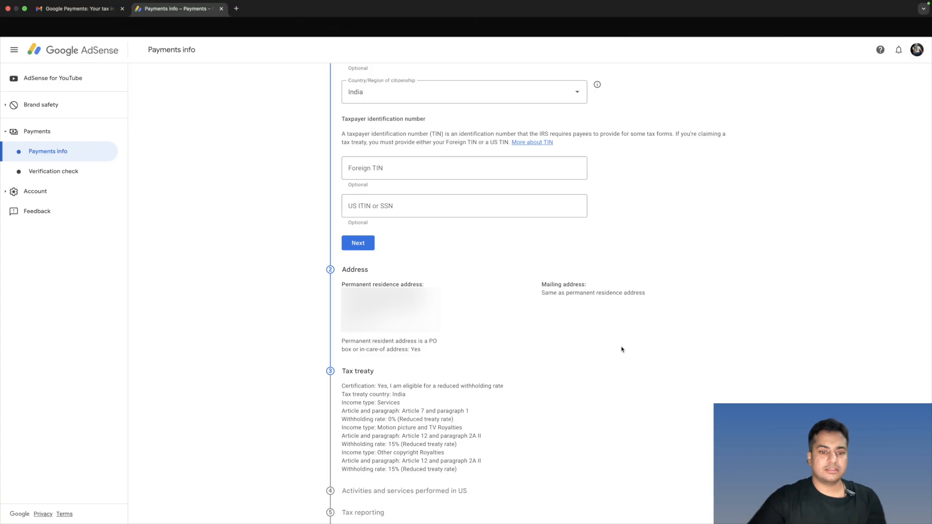
click(437, 174)
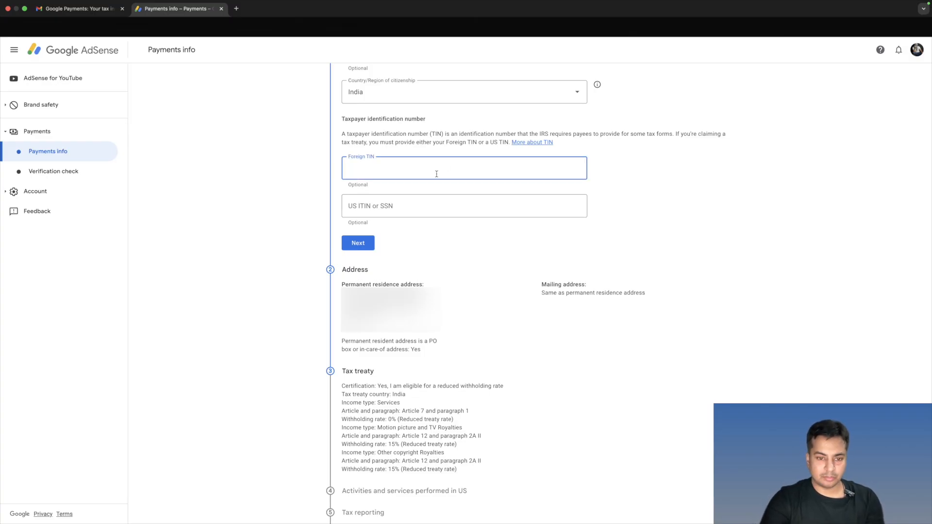
click(666, 207)
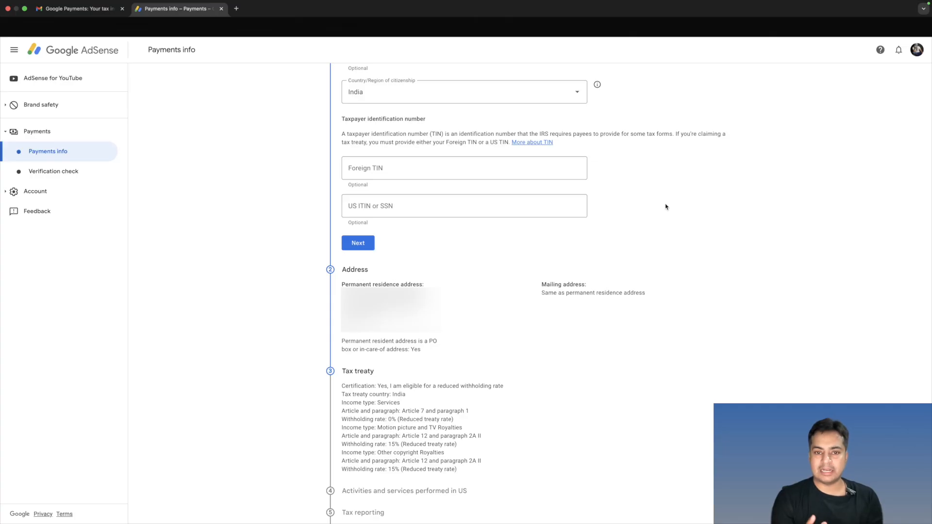
click(379, 165)
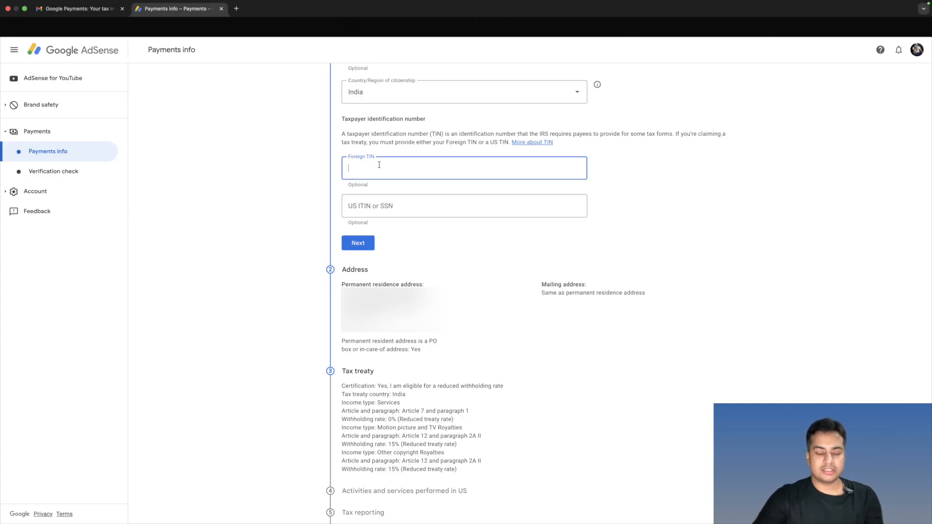
key(Caps_Lock)
text(??)
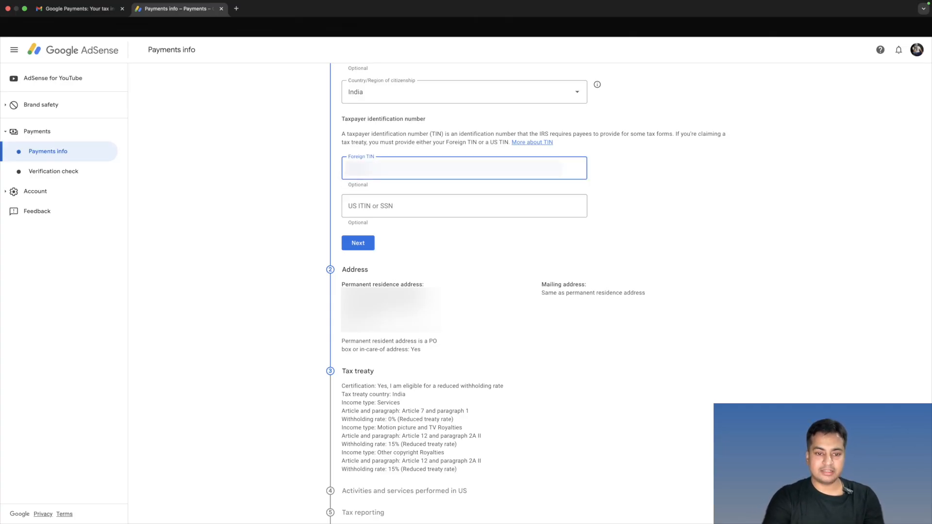
text(??)
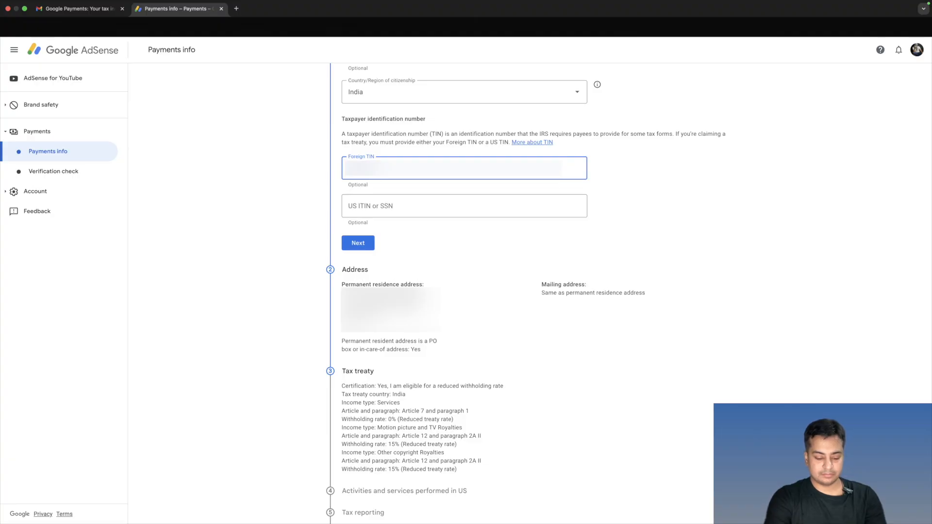
key(Caps_Lock)
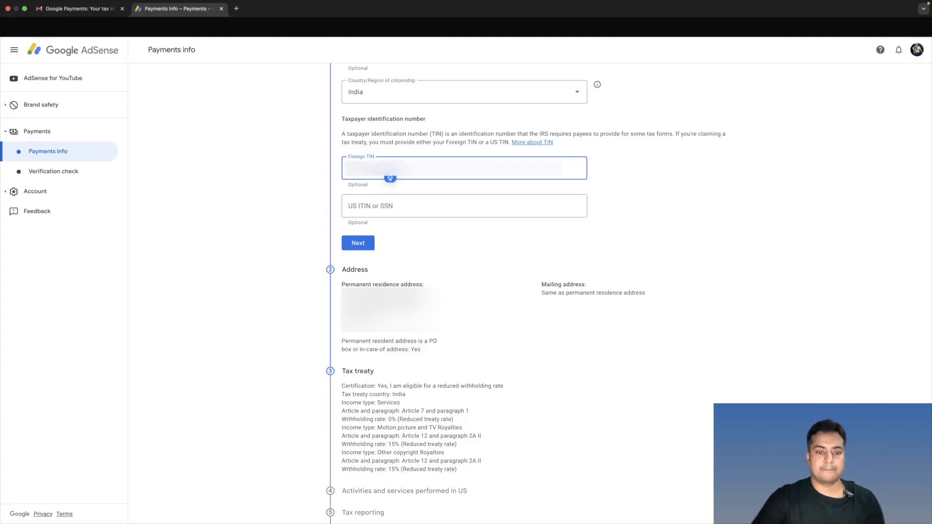
click(358, 244)
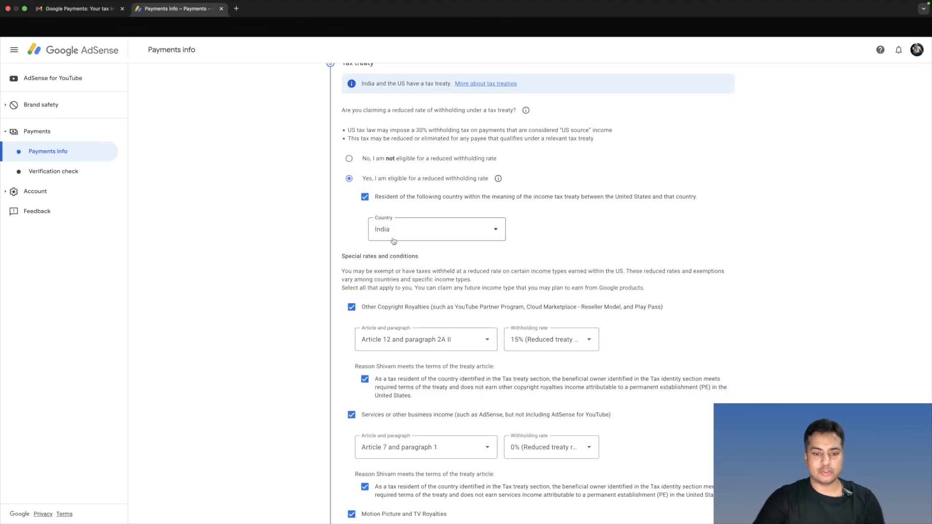
scroll(393, 241, down, 5)
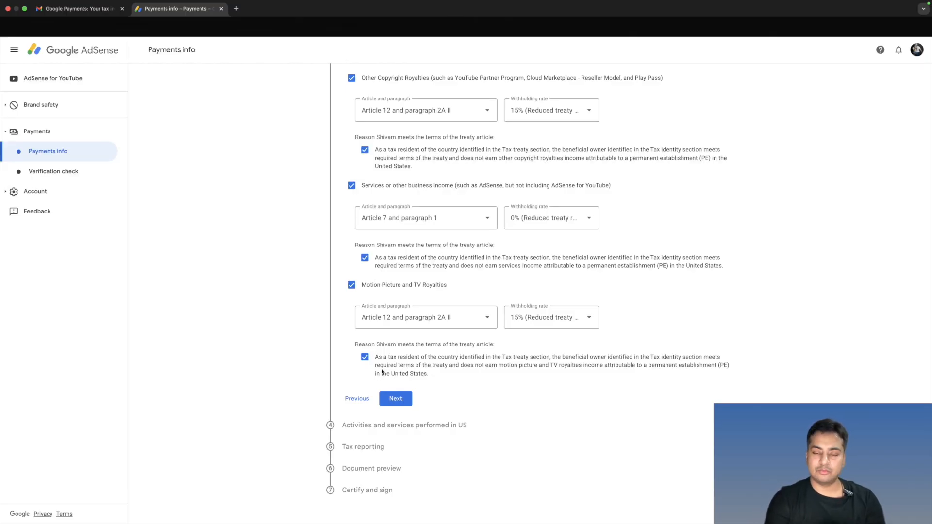
click(392, 399)
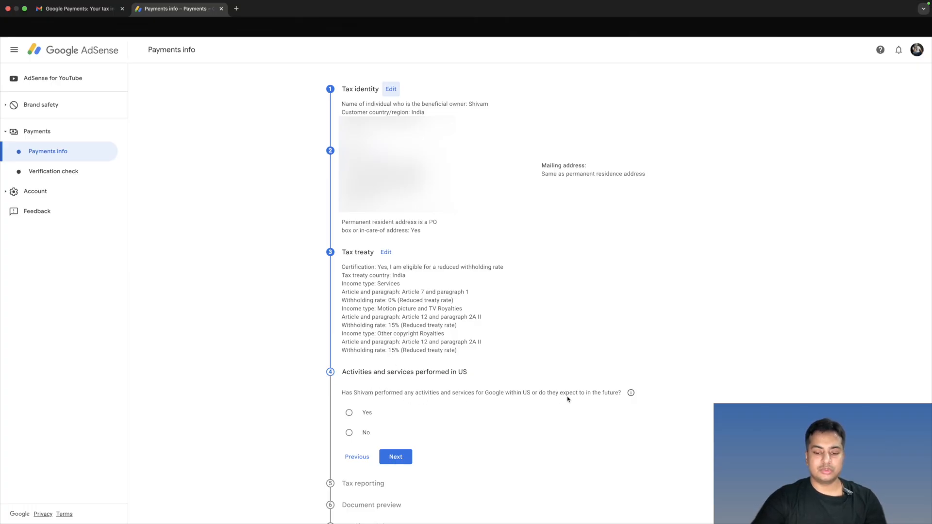
- Answer No to US activities and services, certify that services are performed solely outside the US, and keep paperless tax document delivery
scroll(588, 399, down, 1)
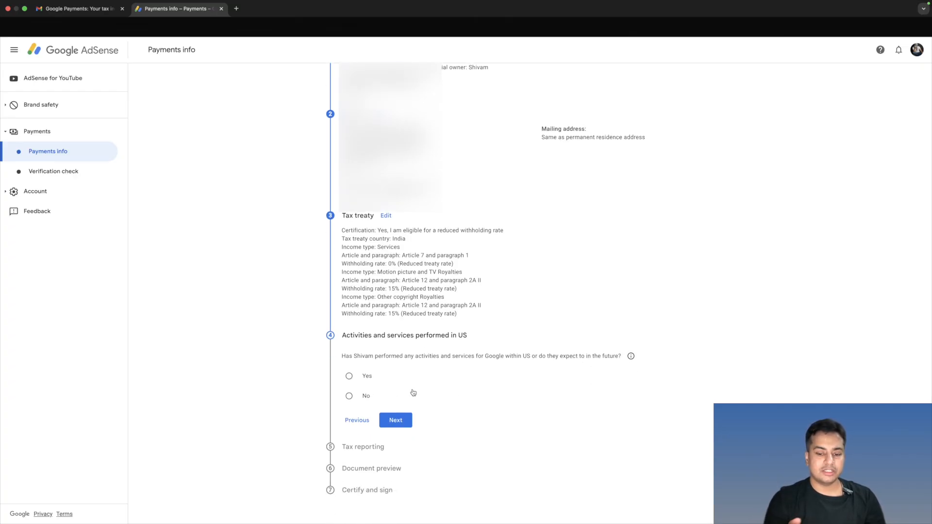
click(350, 395)
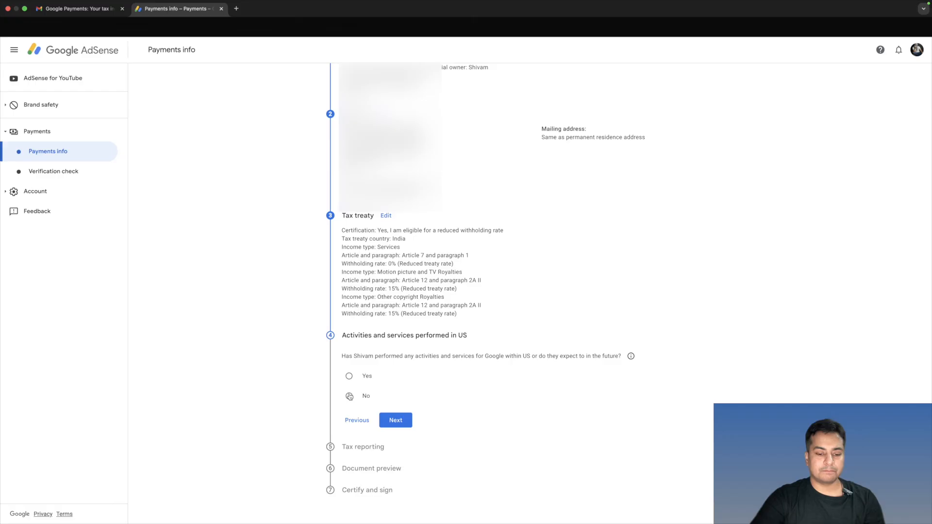
scroll(457, 394, down, 1)
click(467, 397)
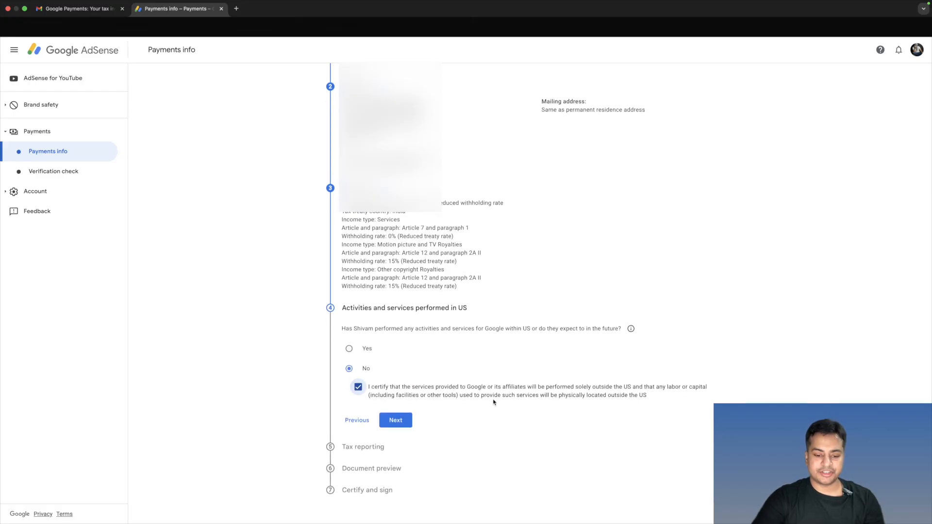
click(403, 420)
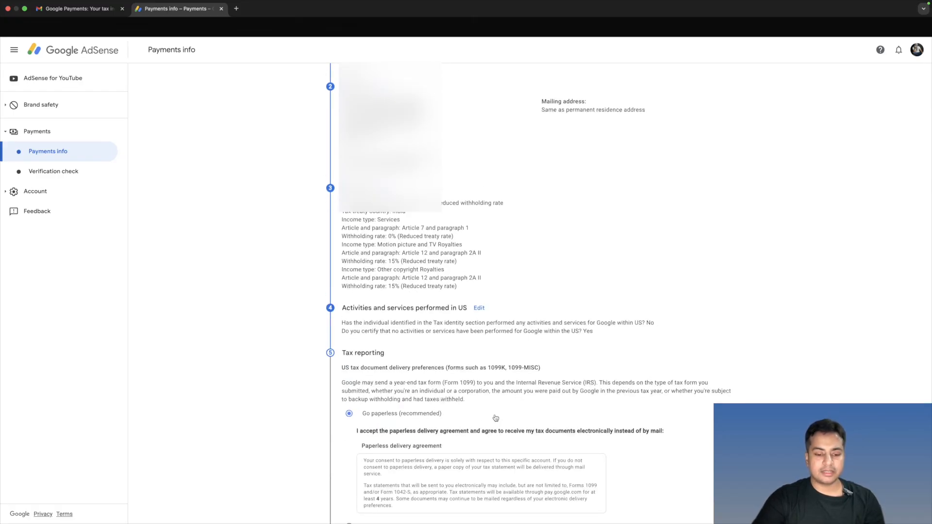
scroll(491, 417, down, 2)
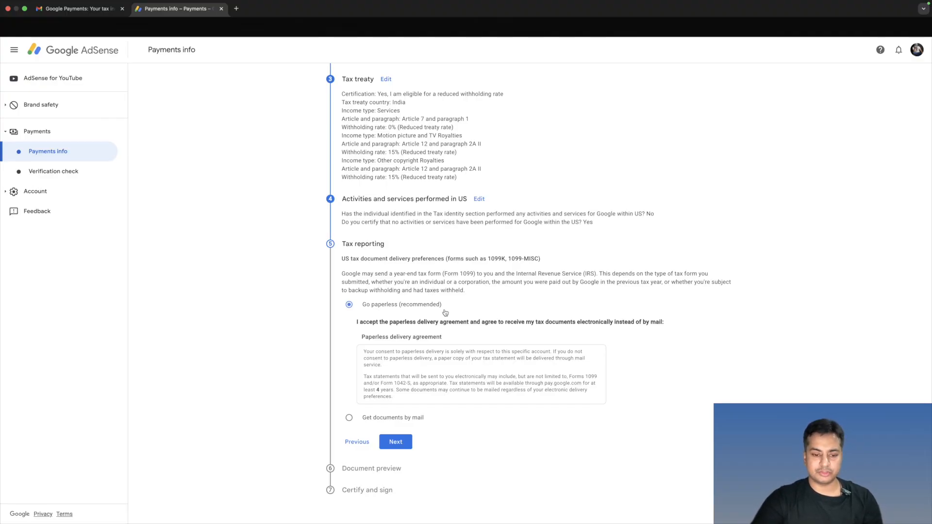
click(396, 442)
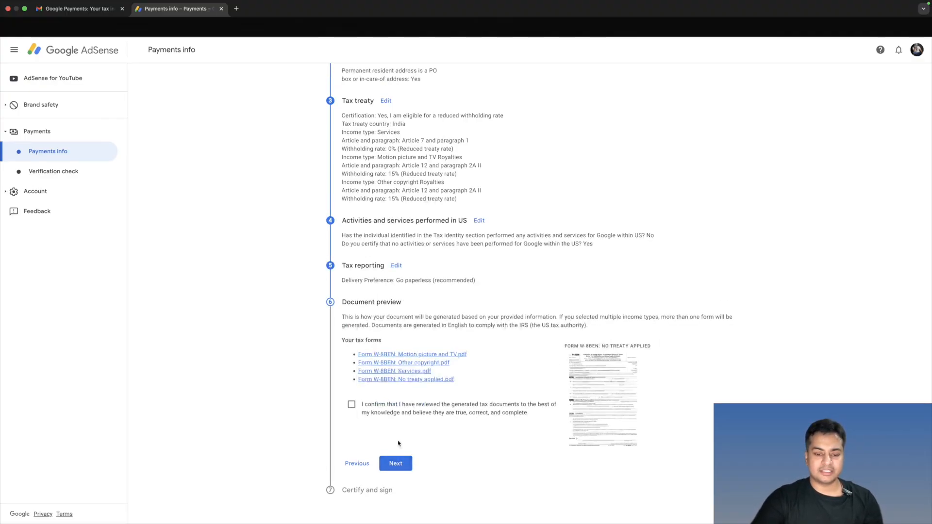
- Confirm the generated tax documents as reviewed, preview the W-8BEN No treaty applied form, and complete the Document preview section
click(348, 409)
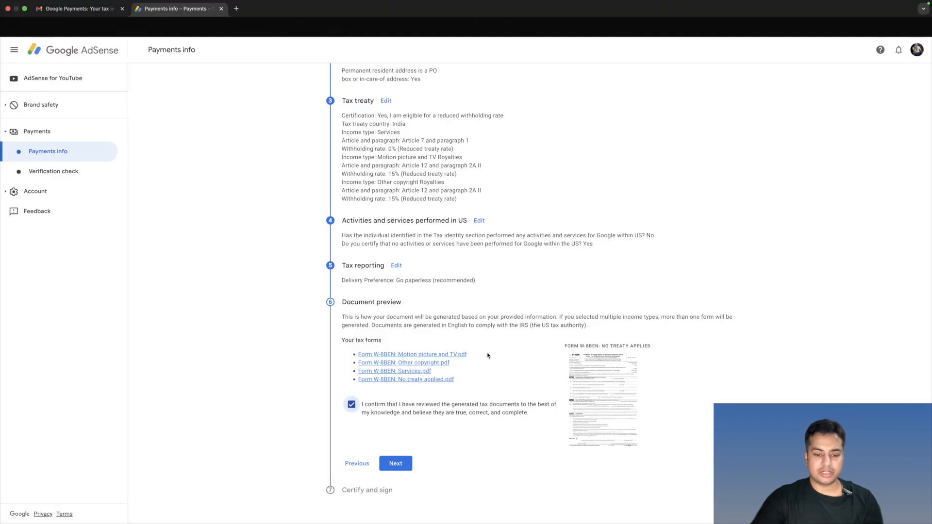
click(619, 373)
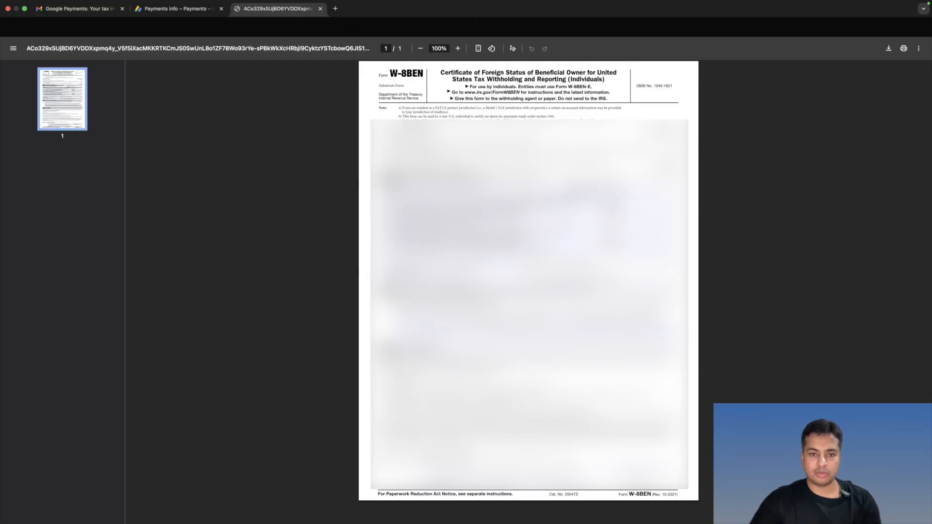
key(super+w)
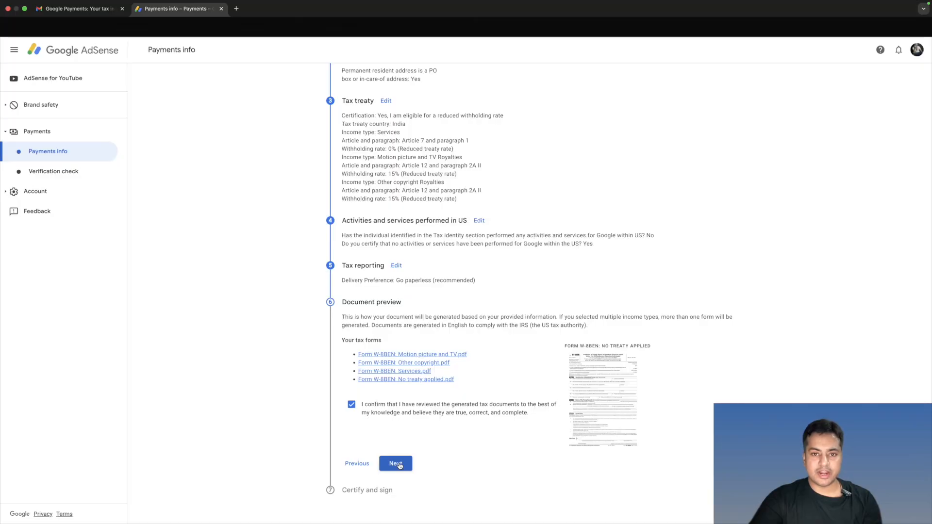
click(396, 464)
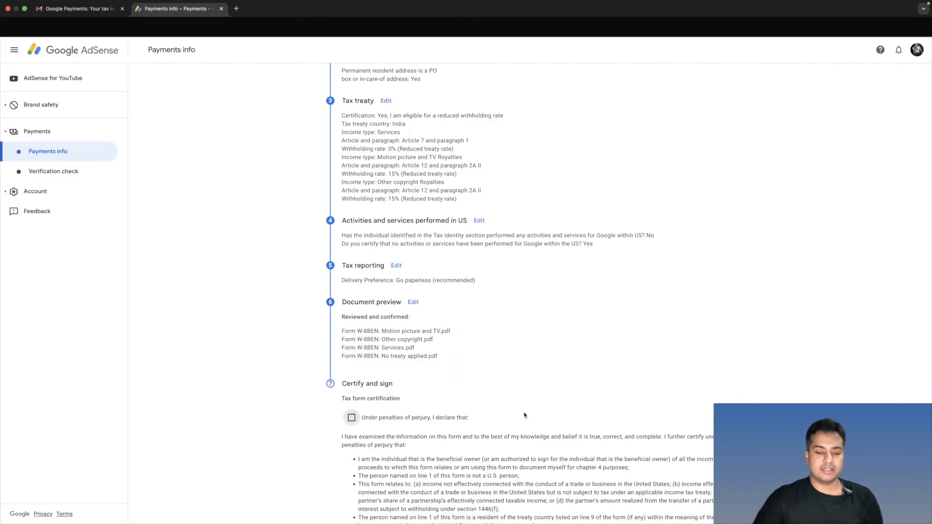
- Certify the tax form under penalties of perjury, confirm being the beneficial owner, and submit it without the unchanged status affidavit
scroll(522, 415, down, 4)
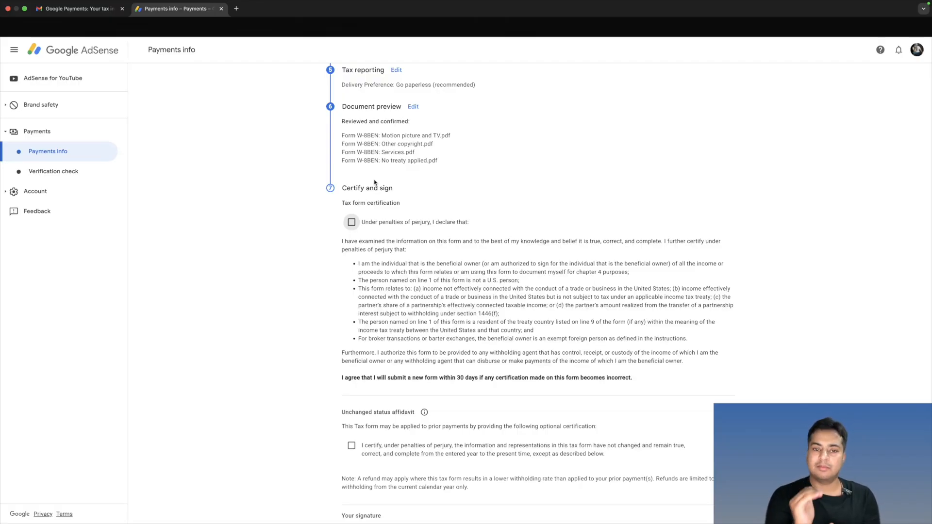
click(352, 222)
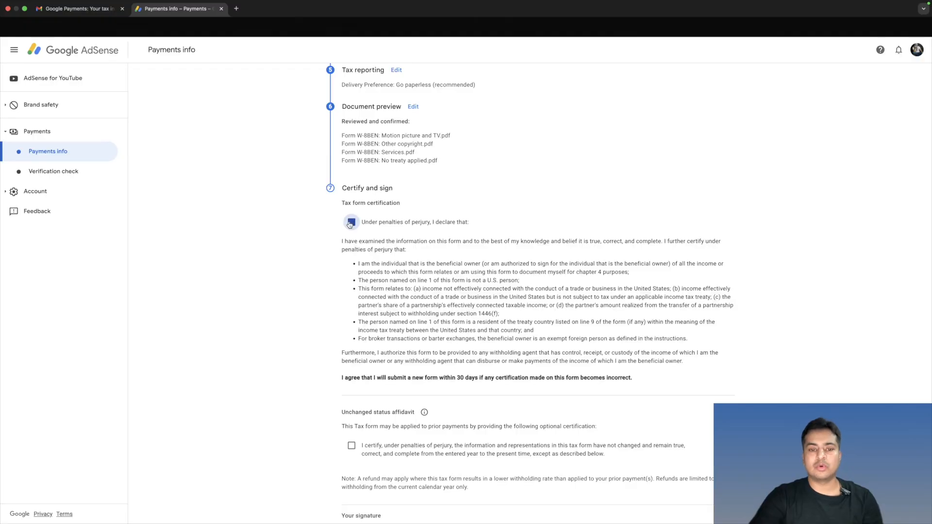
scroll(401, 257, down, 5)
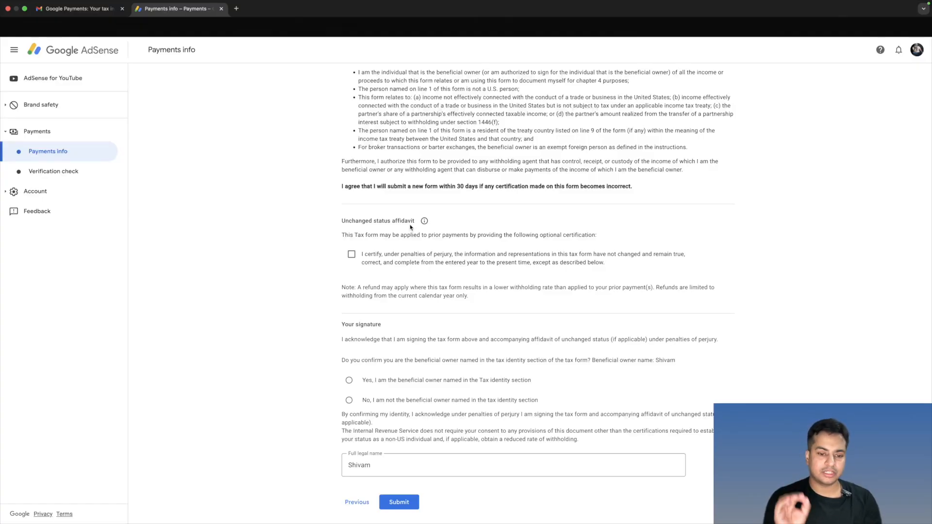
scroll(505, 237, down, 1)
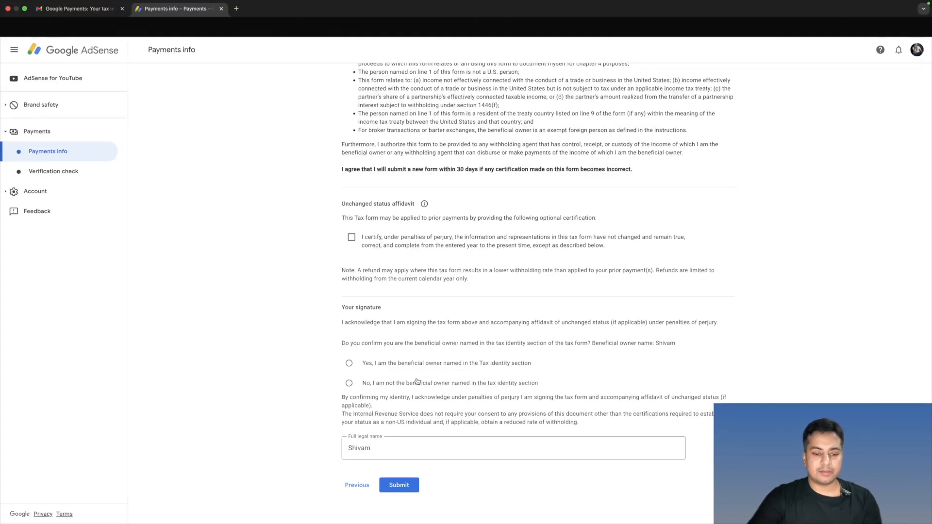
click(348, 364)
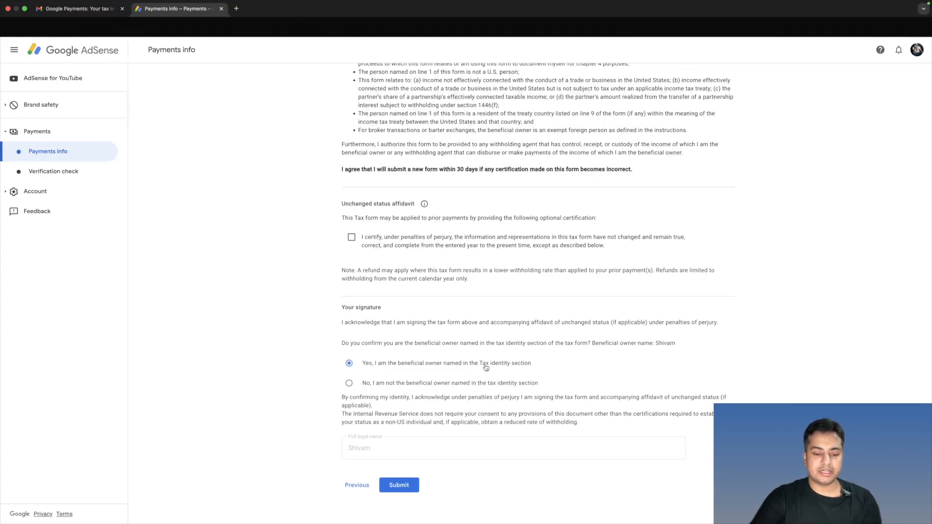
click(398, 485)
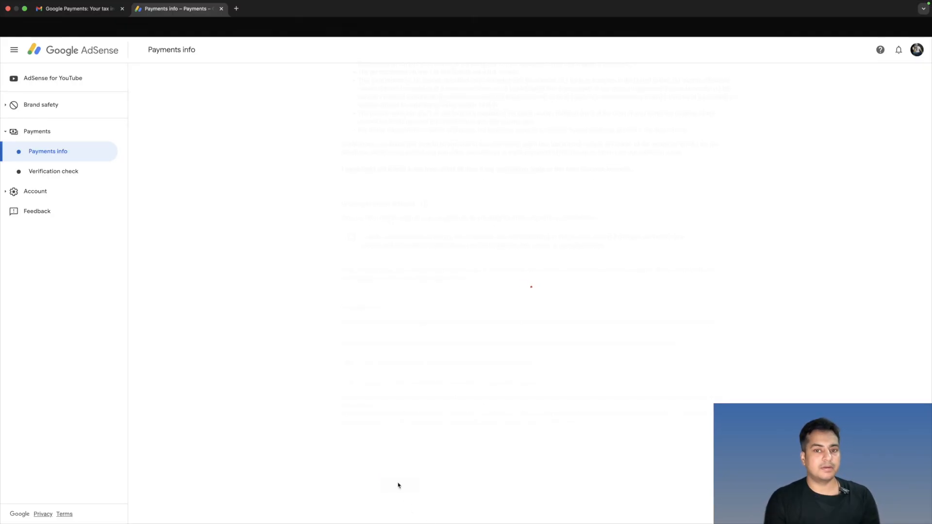